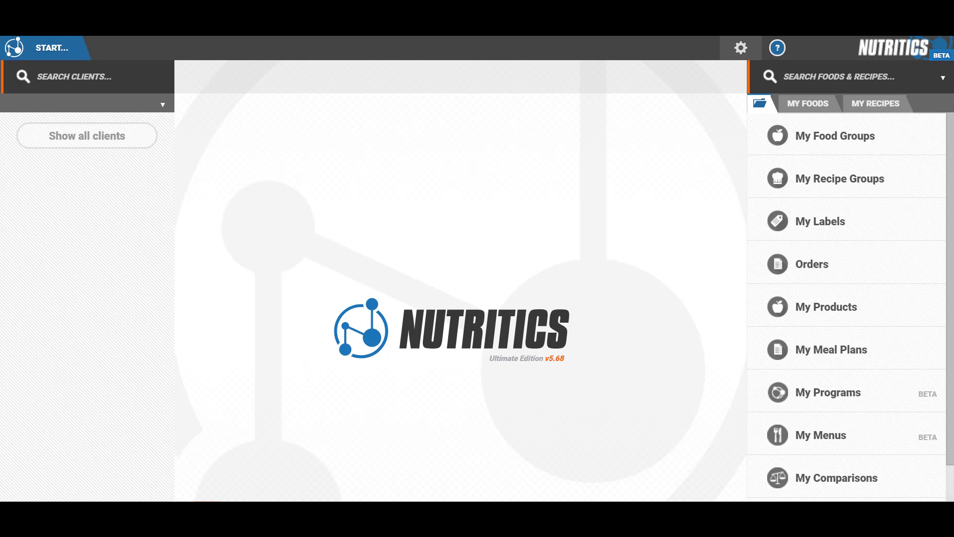
Create a new recipe named 'Smoothie' with the description 'Strawberry and banana smoothie'
{"action": "left_click", "coordinate": [50, 57]}
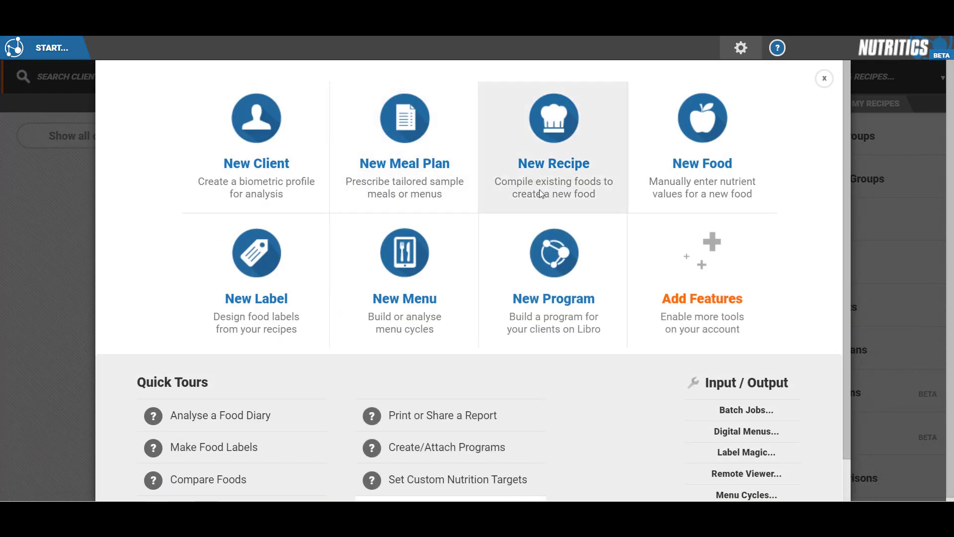
{"action": "left_click", "coordinate": [540, 190]}
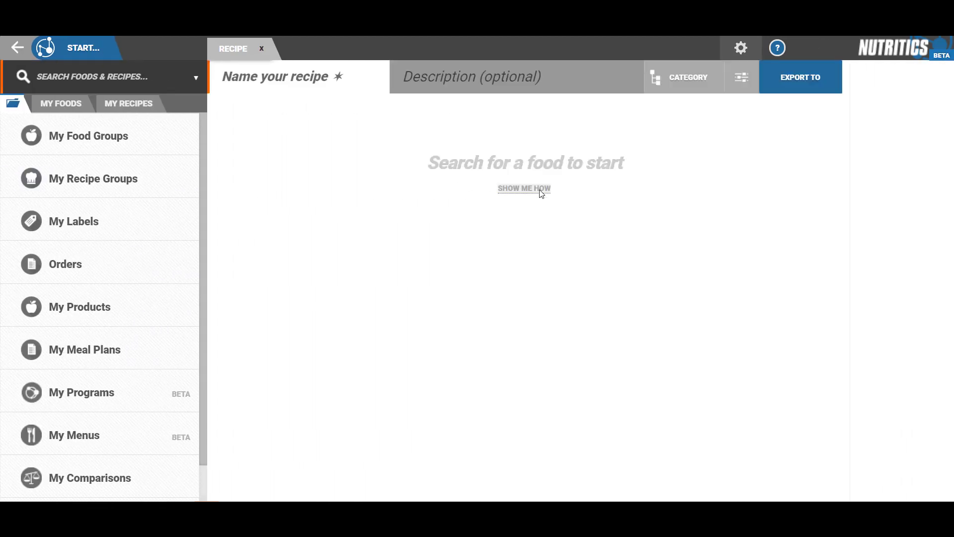
{"action": "left_click", "coordinate": [311, 78]}
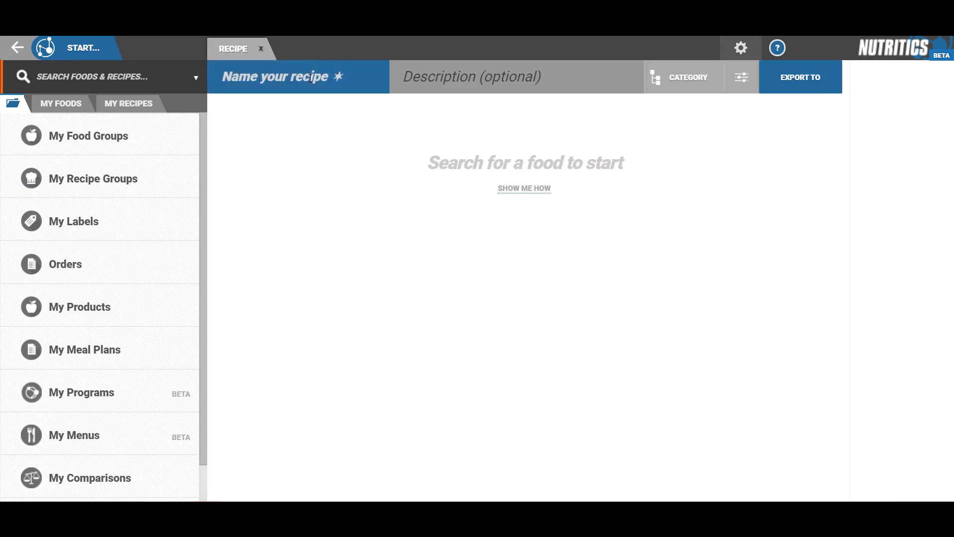
{"action": "type", "text": "Smoothie"}
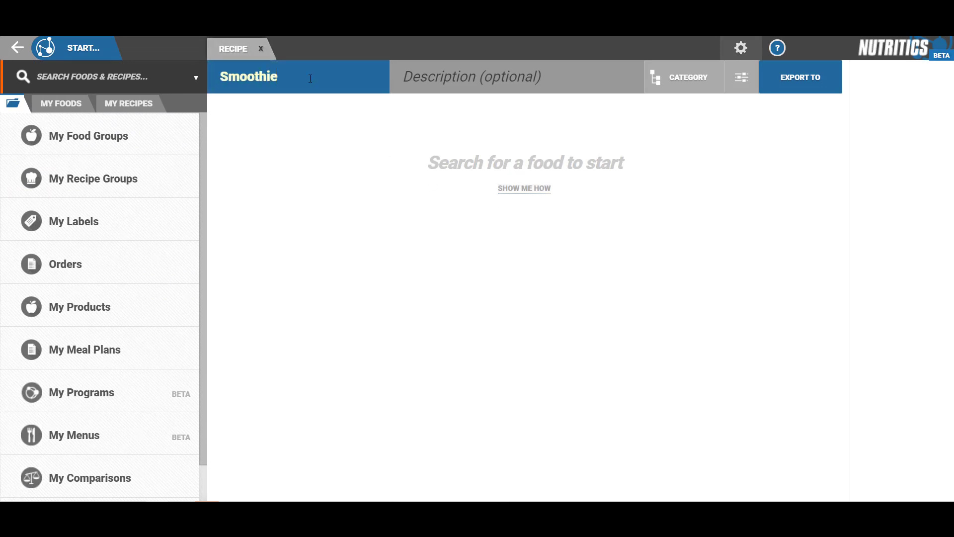
{"action": "left_click", "coordinate": [415, 74]}
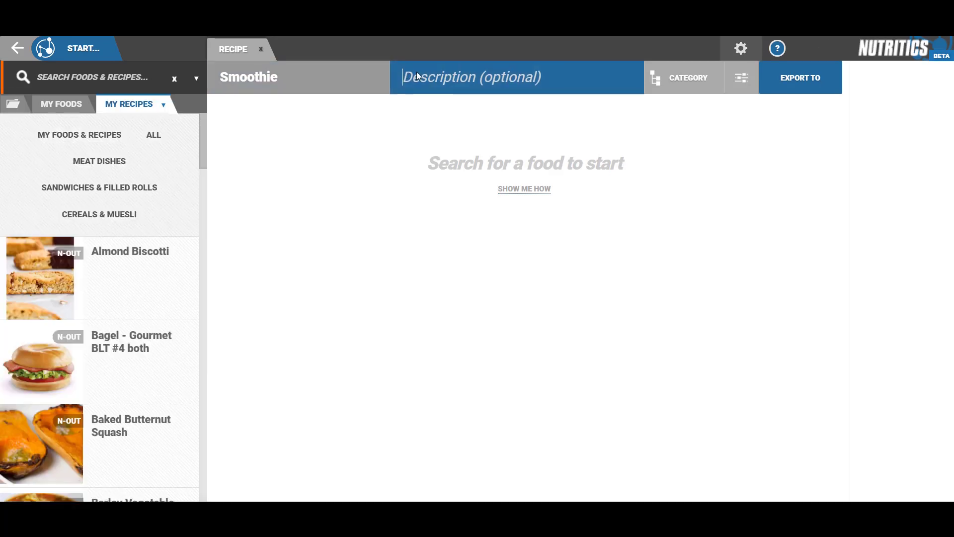
{"action": "type", "text": "Strawberry "}
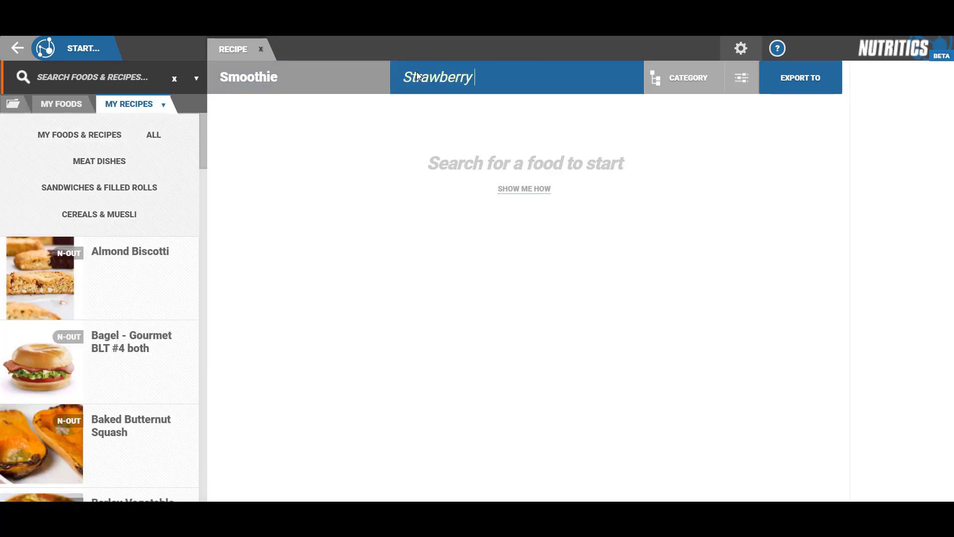
{"action": "type", "text": "and banana smoothie"}
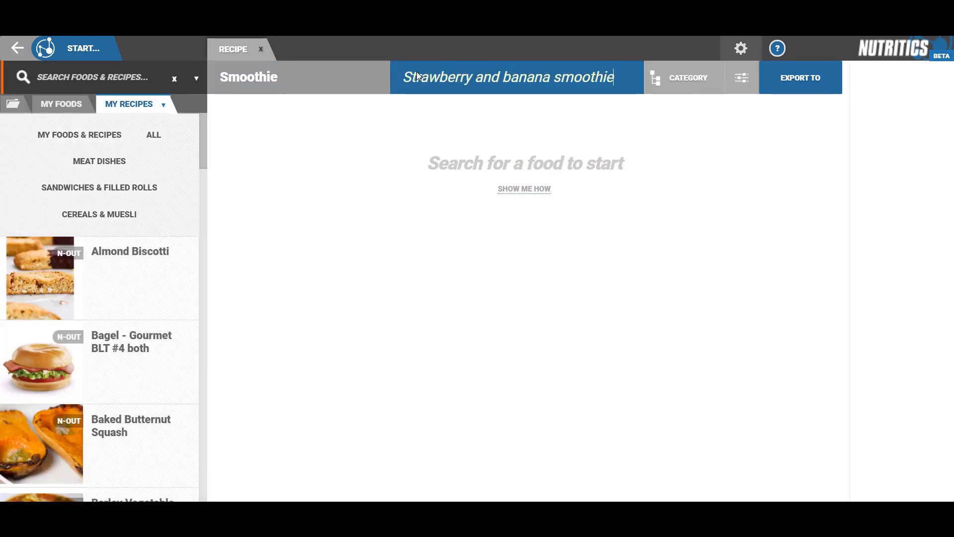
{"action": "key", "text": "Return"}
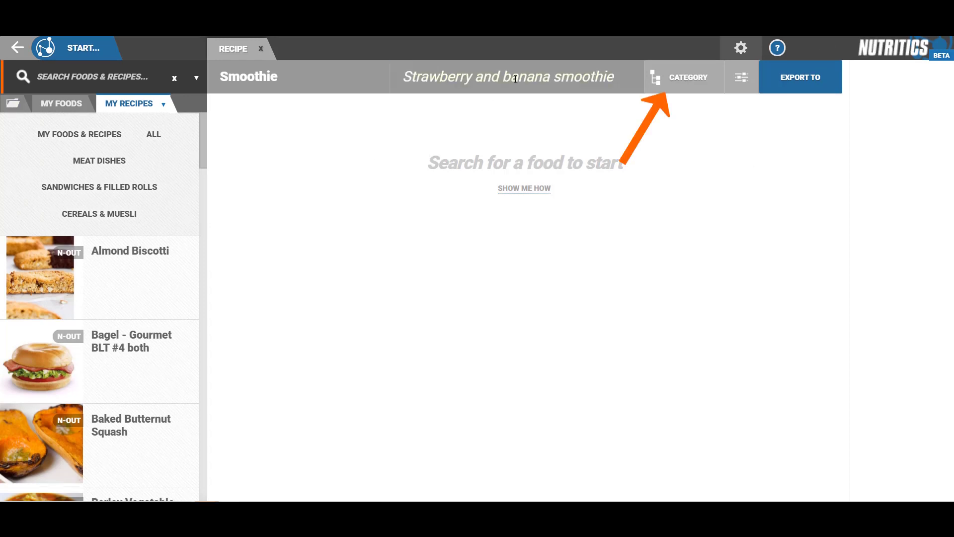
File the recipe under the Milkshakes & Smoothies category
{"action": "left_click", "coordinate": [704, 77]}
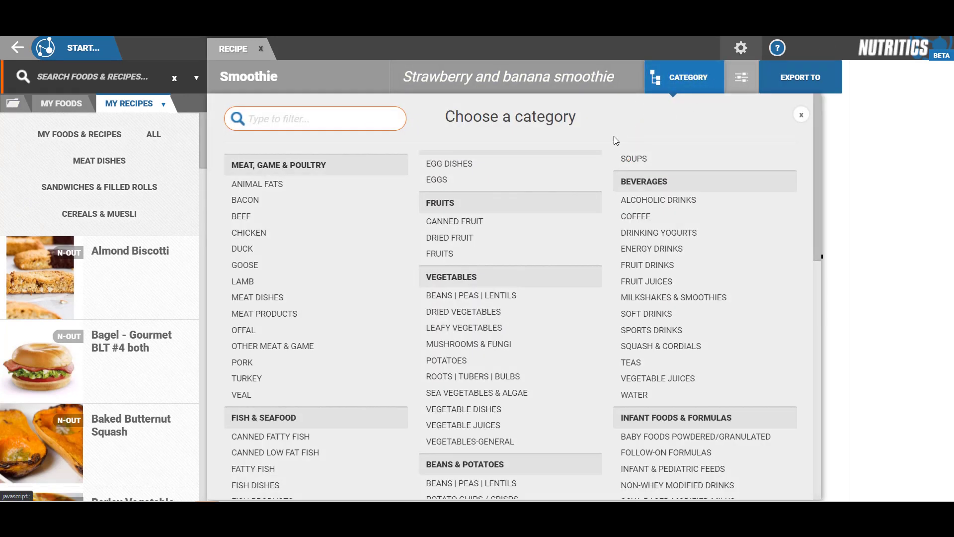
{"action": "left_click", "coordinate": [395, 122]}
{"action": "type", "text": "smooth"}
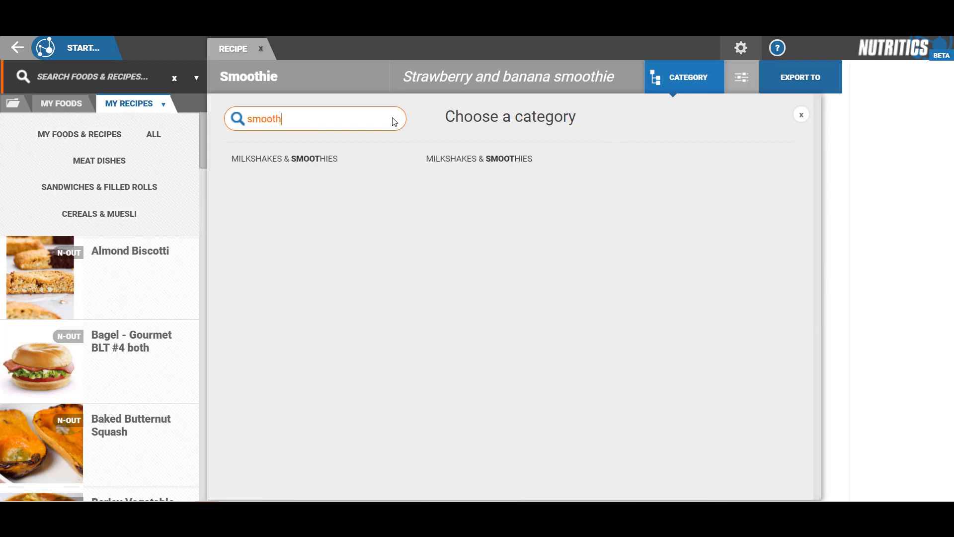
{"action": "left_click", "coordinate": [296, 159]}
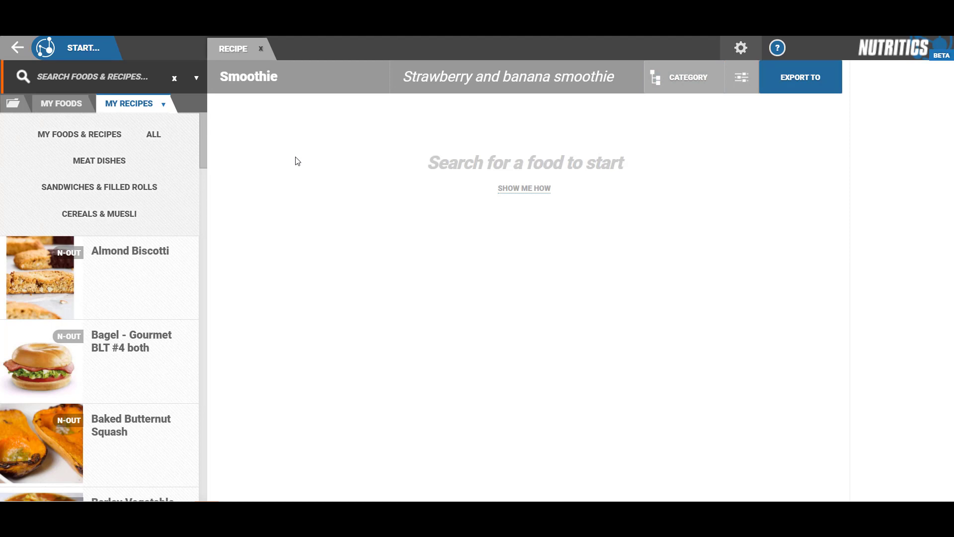
Insert Bananas, flesh only as one Medium 100g portion from Smart Portions
{"action": "left_click", "coordinate": [101, 81]}
{"action": "type", "text": "bann"}
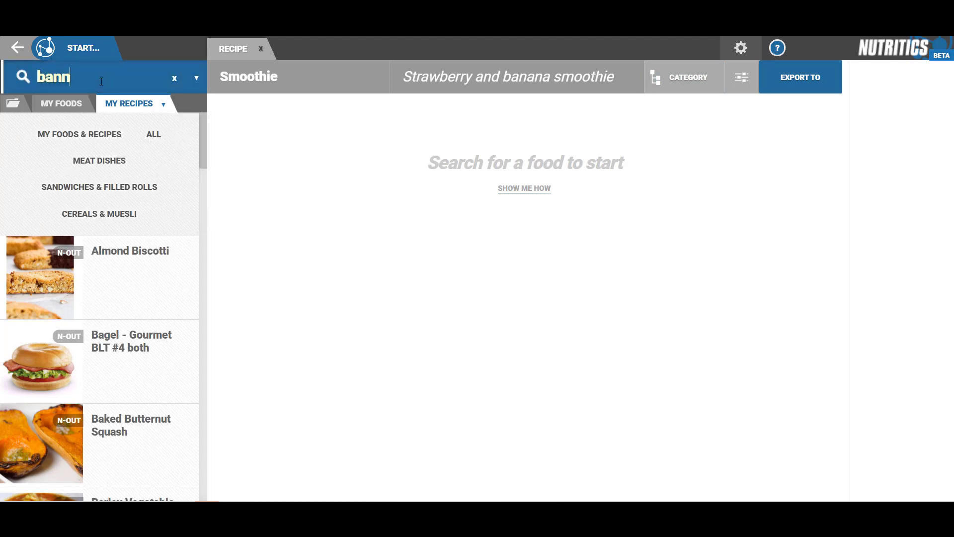
{"action": "key", "text": "BackSpace"}
{"action": "type", "text": "ana"}
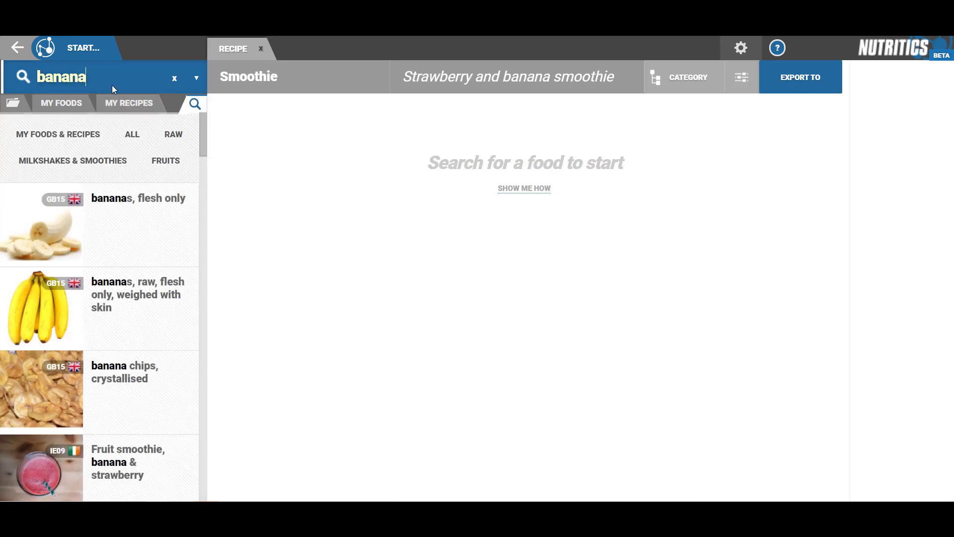
{"action": "left_click", "coordinate": [101, 210]}
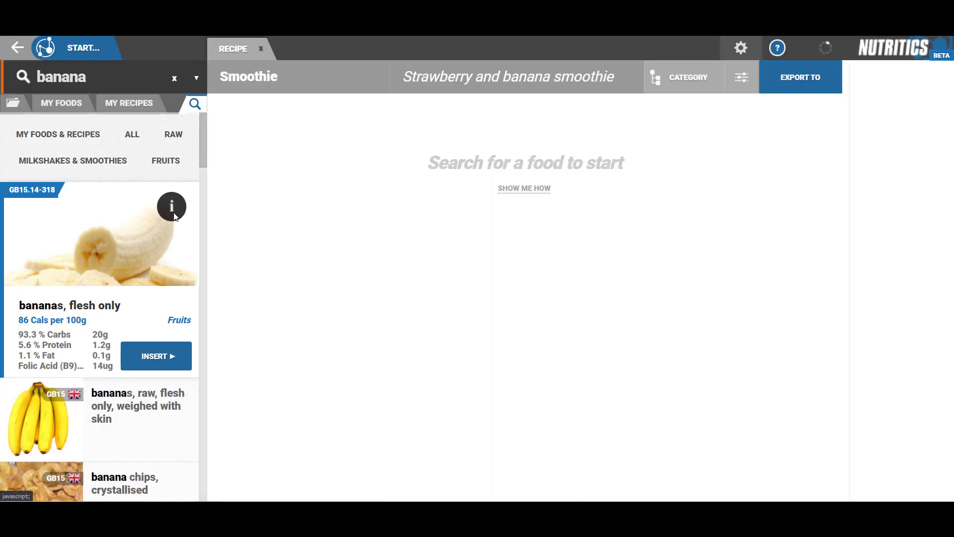
{"action": "left_click", "coordinate": [175, 217]}
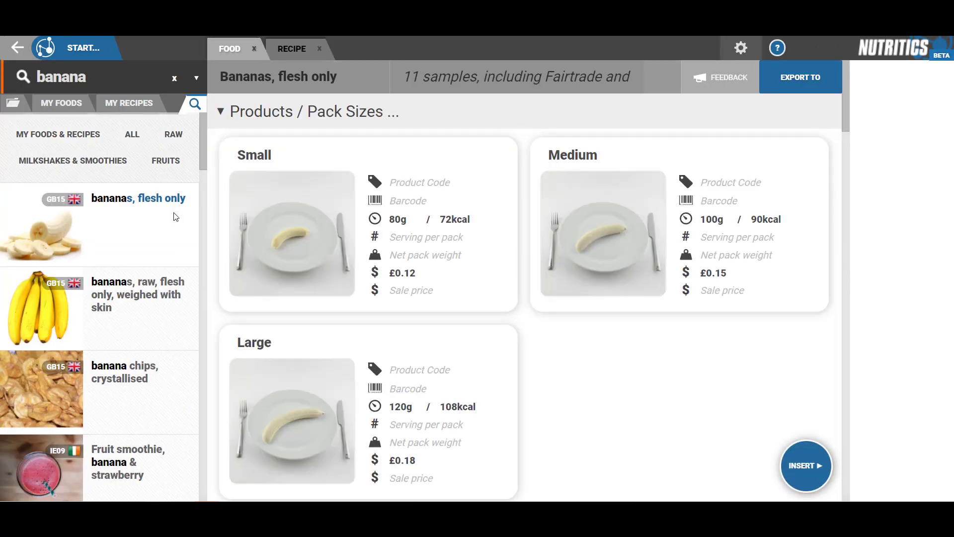
{"action": "scroll", "coordinate": [601, 383], "scroll_direction": "down", "scroll_amount": 3}
{"action": "scroll", "coordinate": [605, 380], "scroll_direction": "down", "scroll_amount": 15}
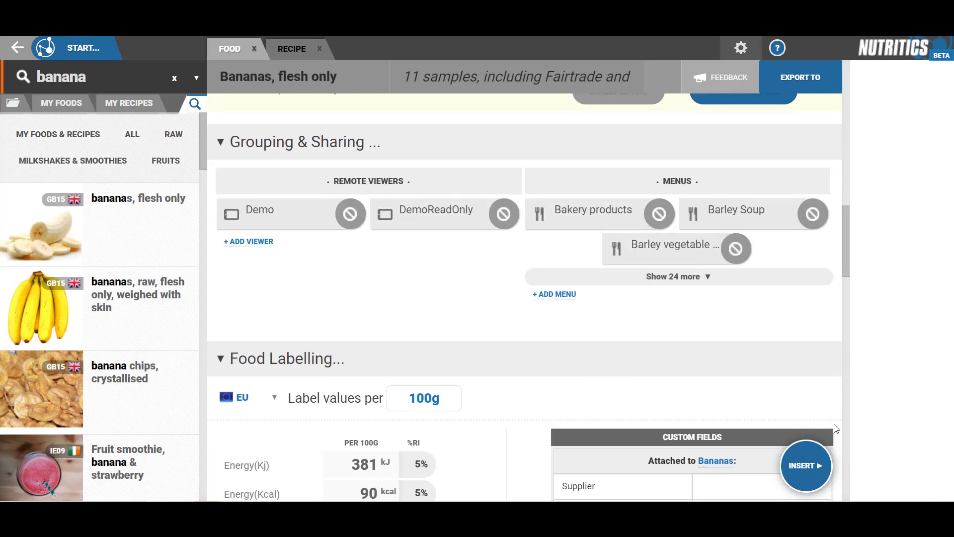
{"action": "left_click", "coordinate": [805, 467]}
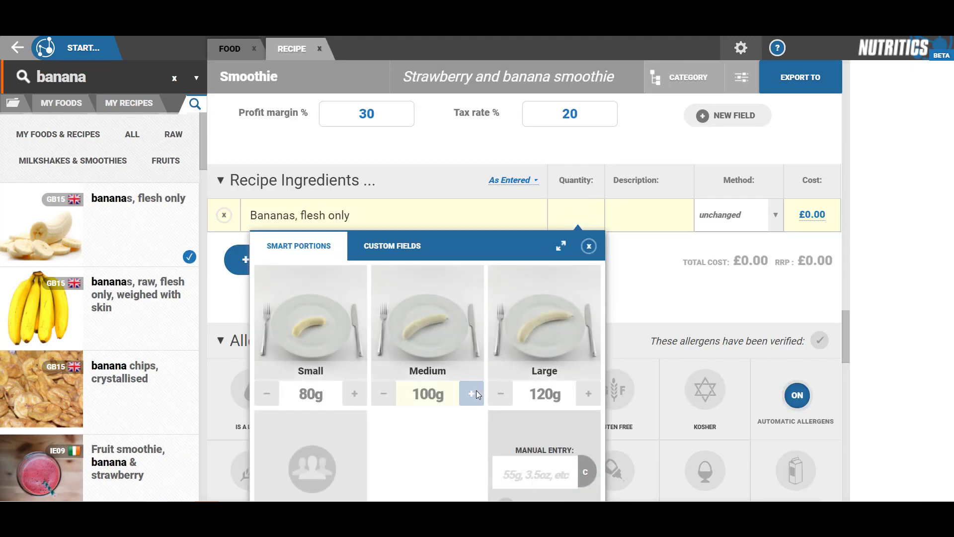
{"action": "left_click", "coordinate": [474, 395]}
{"action": "scroll", "coordinate": [569, 365], "scroll_direction": "down", "scroll_amount": 1}
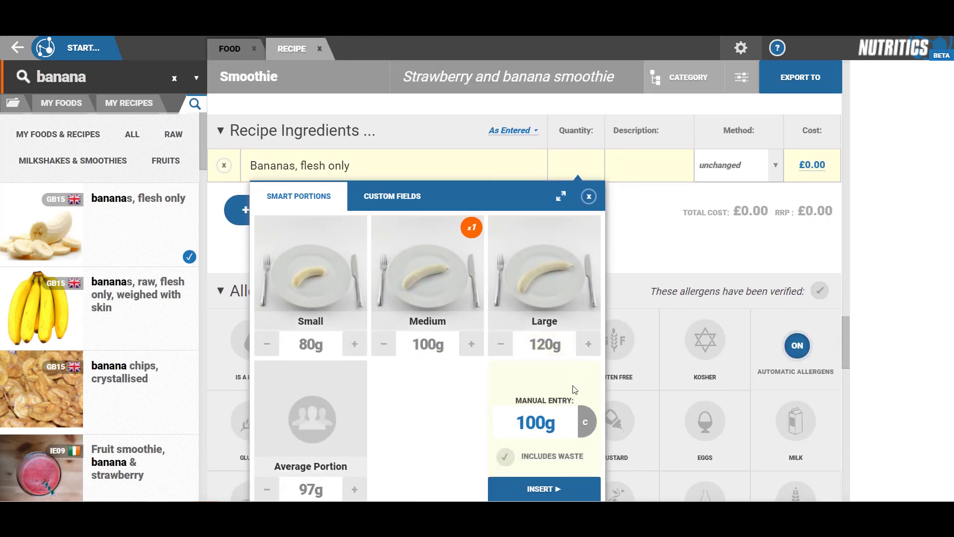
{"action": "left_click", "coordinate": [570, 489]}
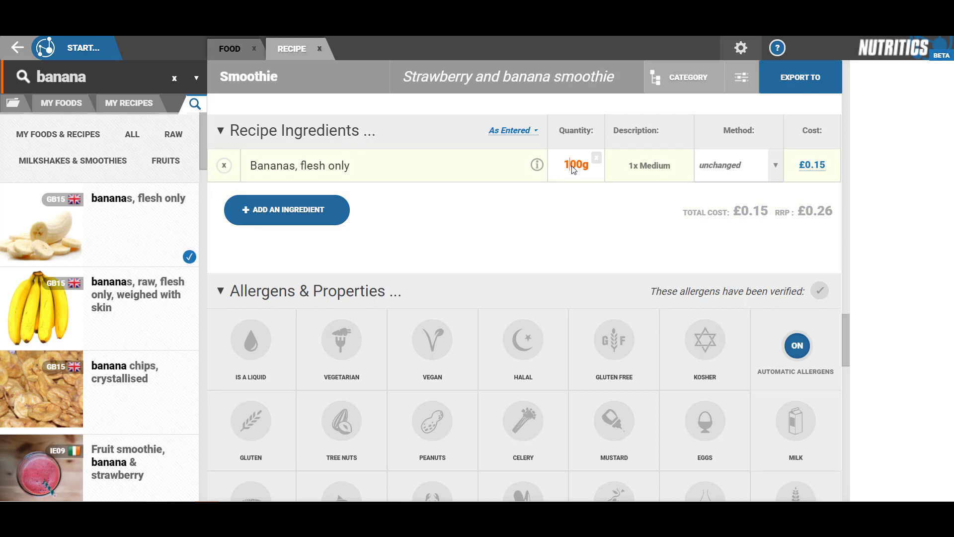
Set the banana's Country of Origin custom field to Spain
{"action": "left_click", "coordinate": [574, 168]}
{"action": "left_click", "coordinate": [409, 199]}
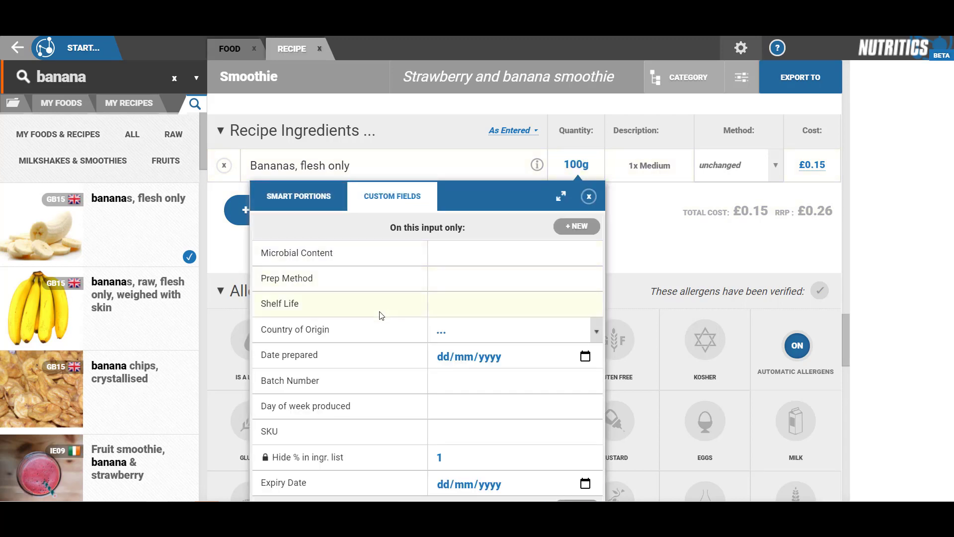
{"action": "scroll", "coordinate": [390, 325], "scroll_direction": "down", "scroll_amount": 1}
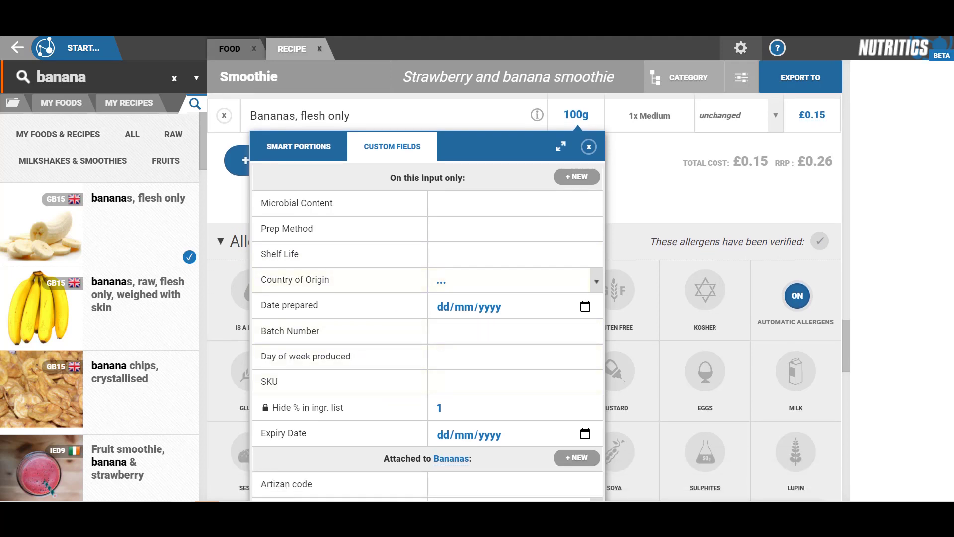
{"action": "left_click", "coordinate": [597, 280]}
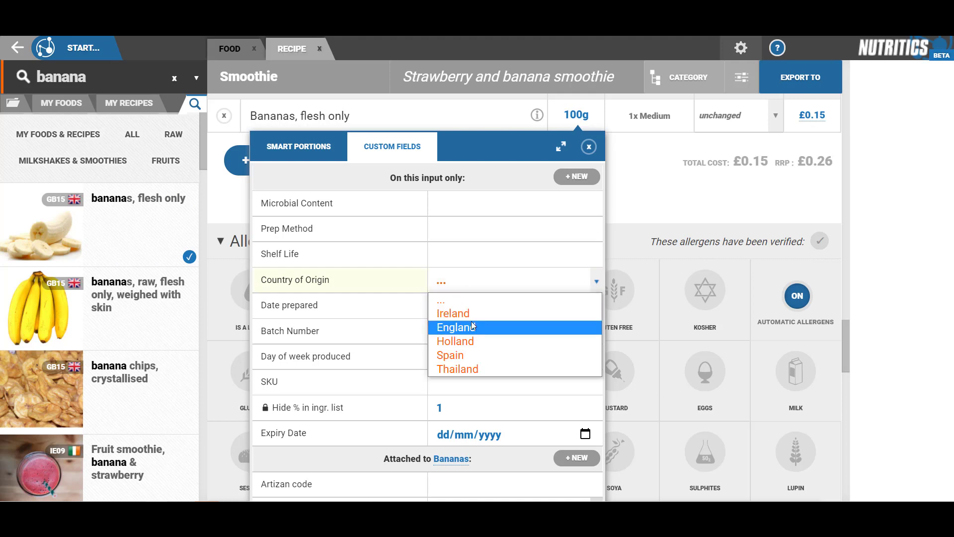
{"action": "left_click", "coordinate": [474, 356]}
{"action": "scroll", "coordinate": [497, 298], "scroll_direction": "down", "scroll_amount": 1}
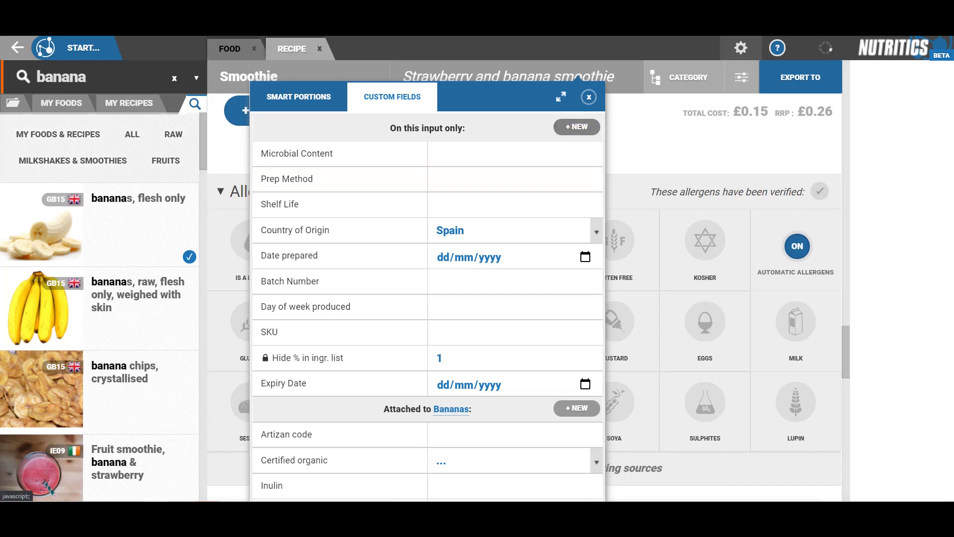
Add a 'Shelf Life' custom field and price the banana at €2.00 per 100g
{"action": "left_click", "coordinate": [577, 128]}
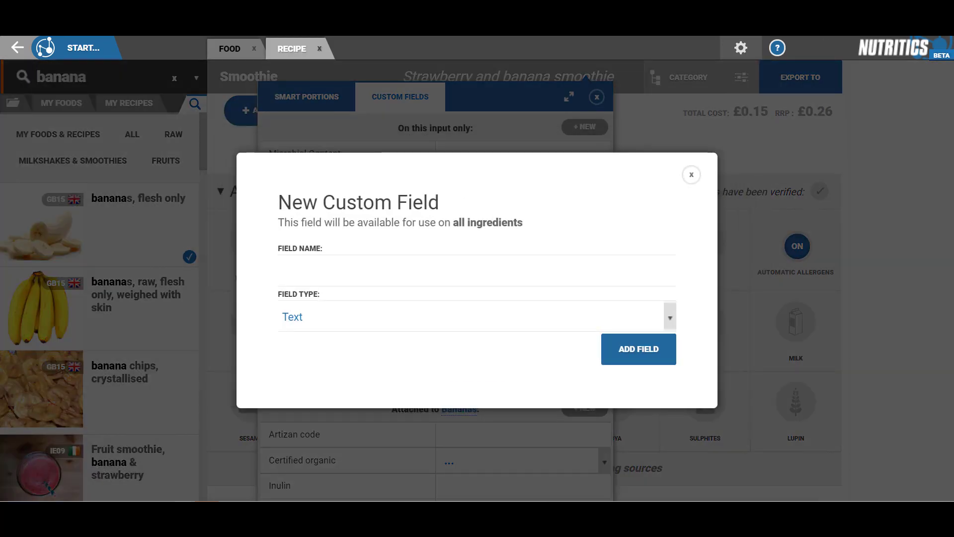
{"action": "type", "text": "Shelf Life"}
{"action": "left_click", "coordinate": [638, 349]}
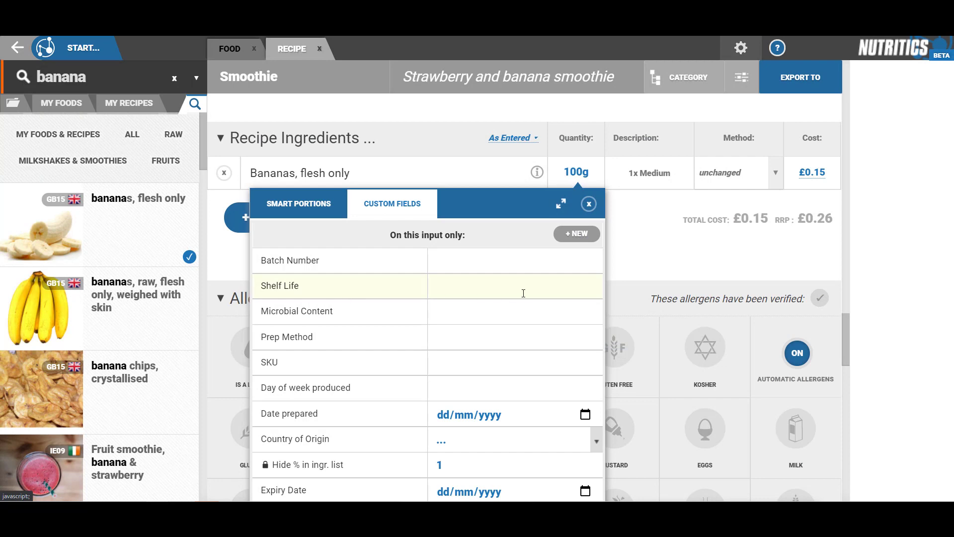
{"action": "left_click", "coordinate": [589, 205]}
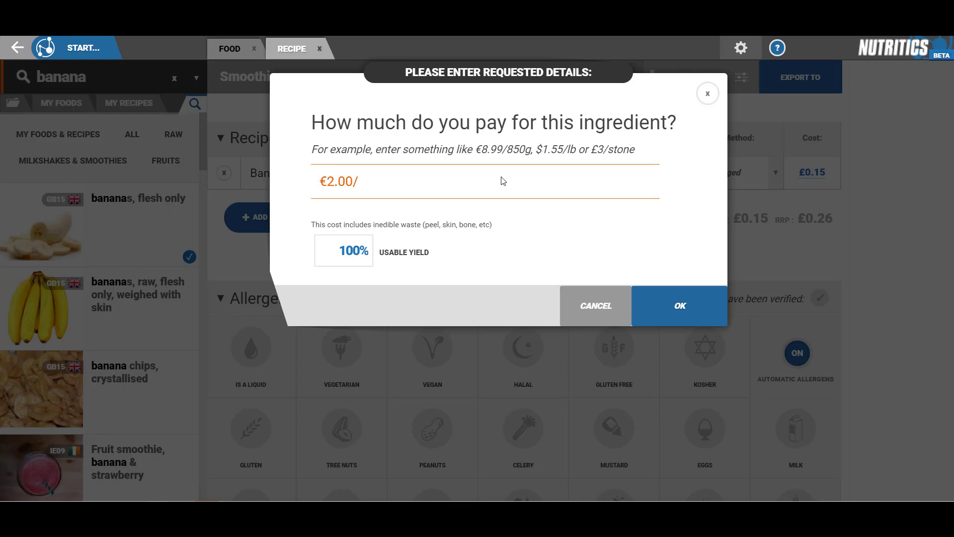
{"action": "type", "text": "100g"}
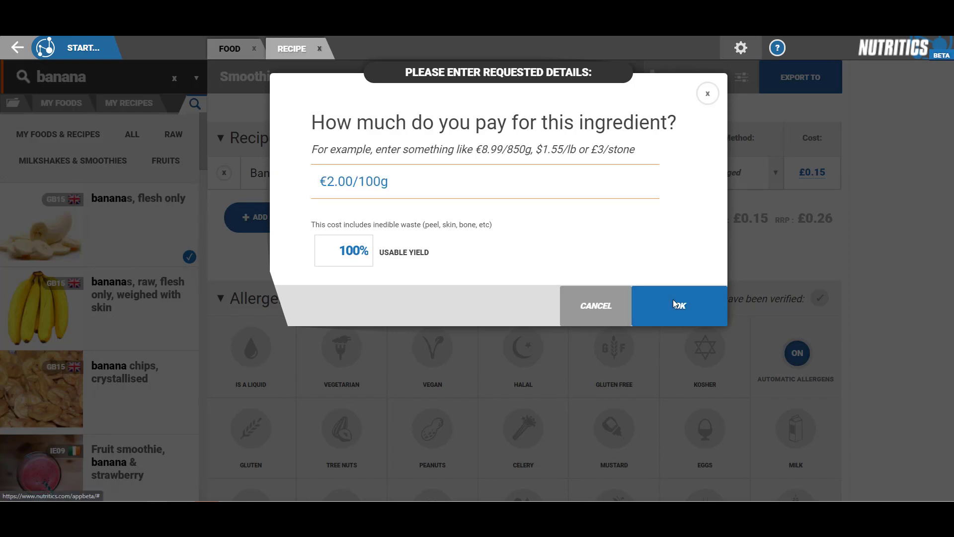
{"action": "left_click", "coordinate": [672, 299]}
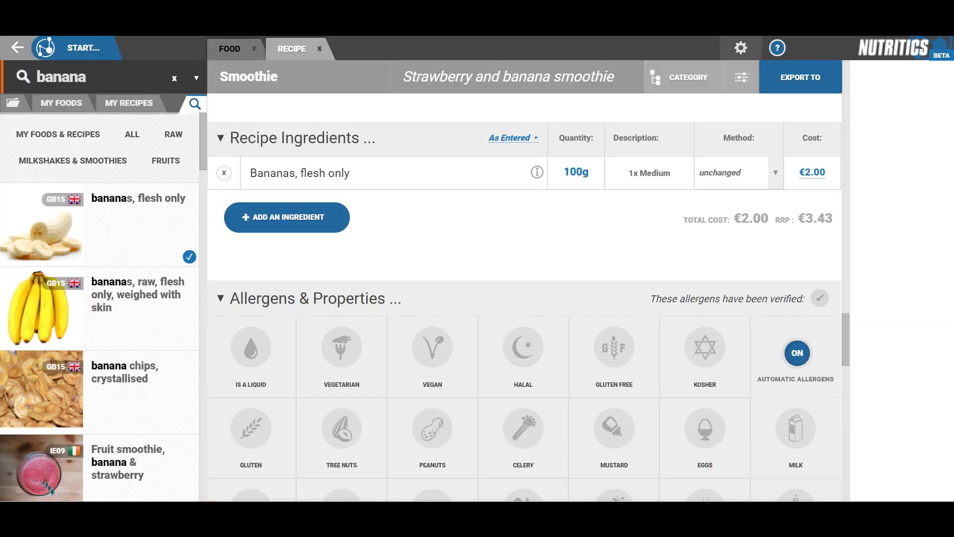
Add 103g of whole pasteurised milk to the recipe
{"action": "left_click", "coordinate": [83, 76]}
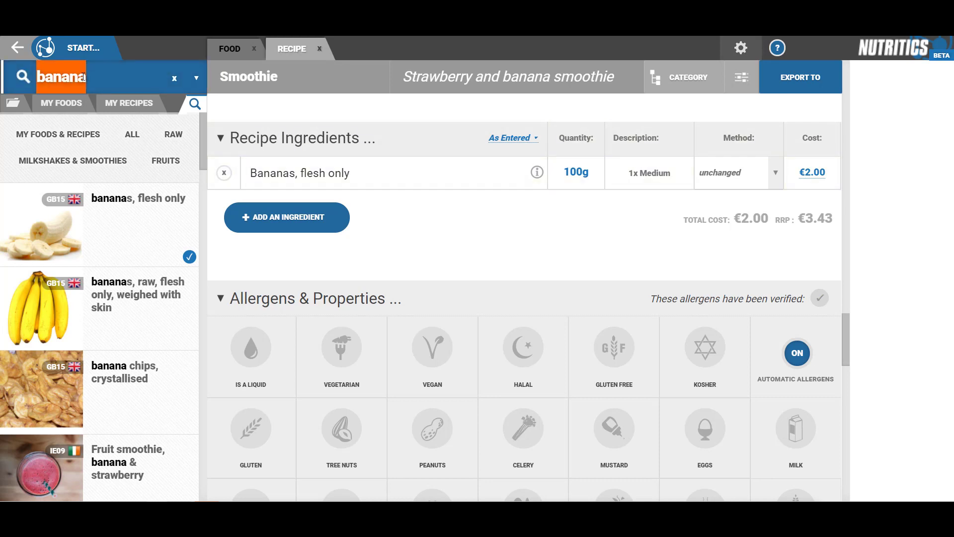
{"action": "type", "text": "milk"}
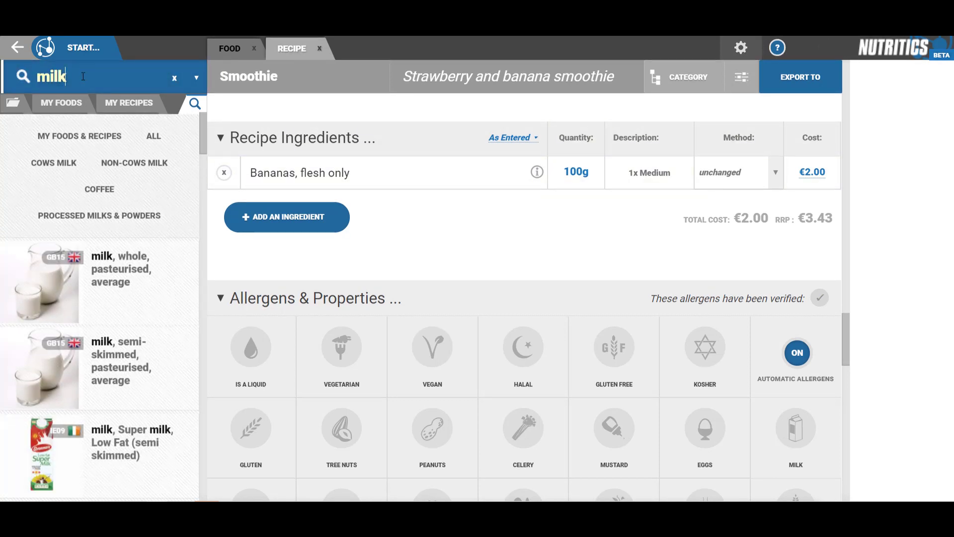
{"action": "left_click_drag", "start_coordinate": [105, 288], "coordinate": [348, 203]}
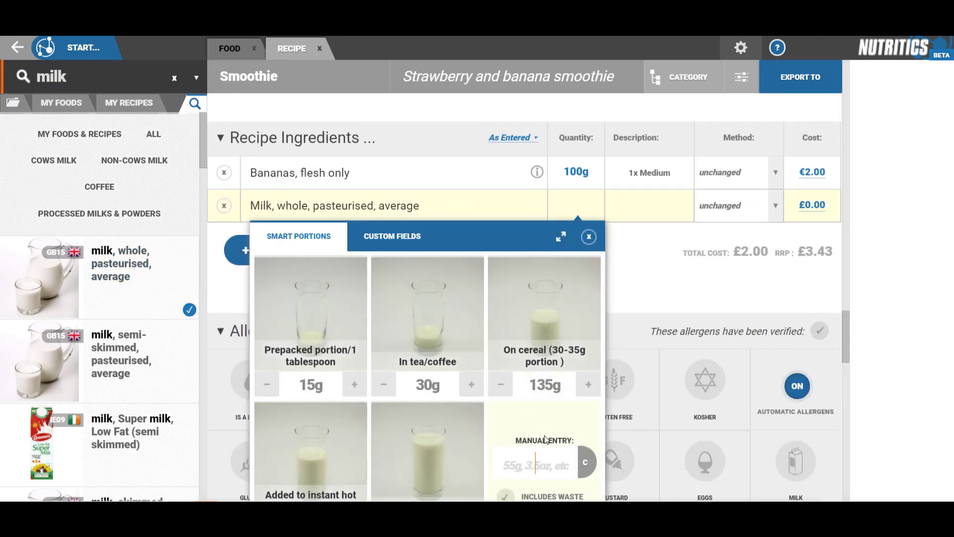
{"action": "type", "text": "103g"}
{"action": "scroll", "coordinate": [545, 440], "scroll_direction": "down", "scroll_amount": 2}
{"action": "left_click", "coordinate": [545, 437]}
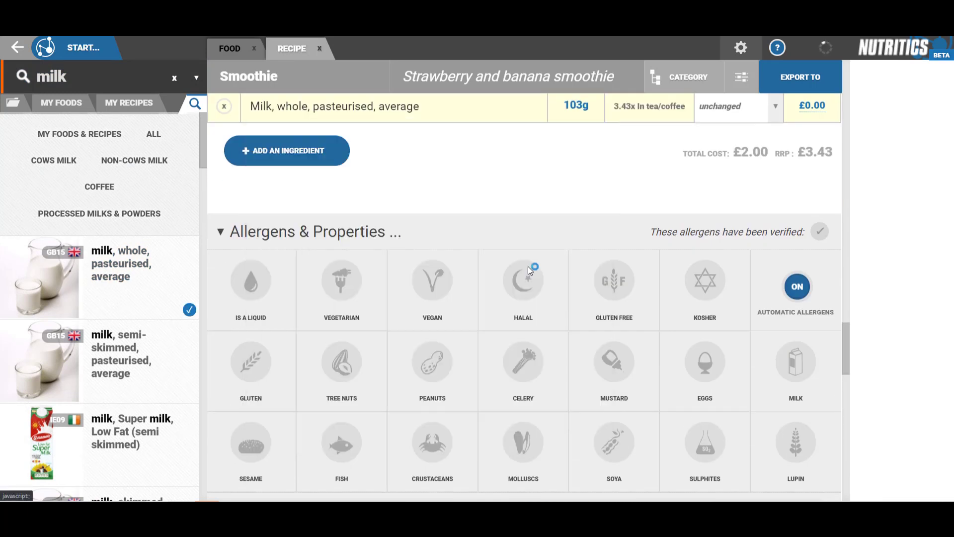
Add 68g of raw strawberries to the recipe
{"action": "left_click", "coordinate": [81, 74]}
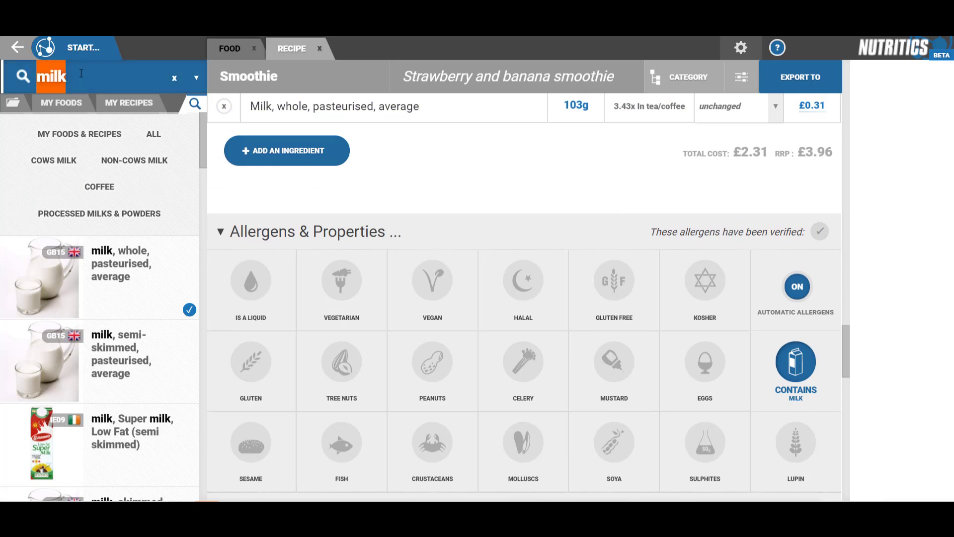
{"action": "type", "text": "strawber"}
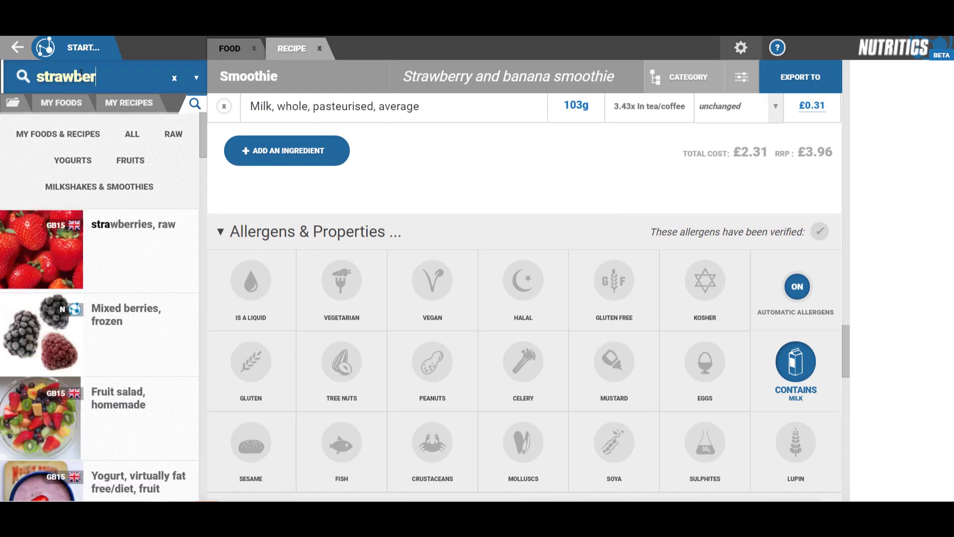
{"action": "type", "text": "ries"}
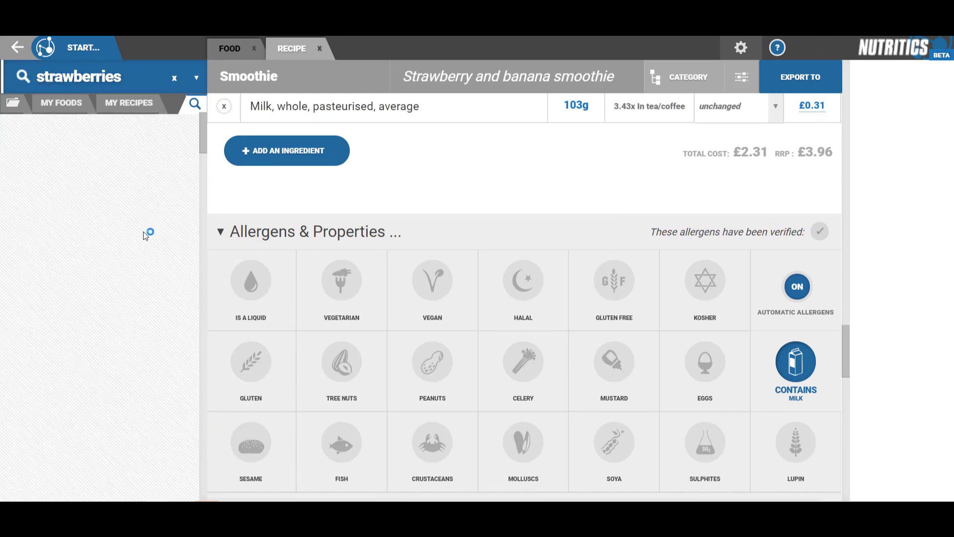
{"action": "left_click_drag", "start_coordinate": [146, 235], "coordinate": [444, 176]}
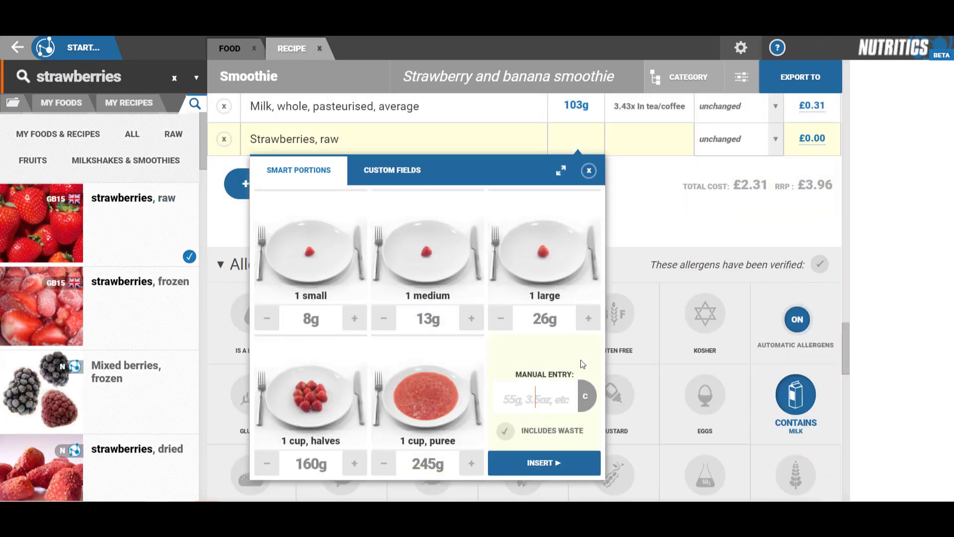
{"action": "type", "text": "68g"}
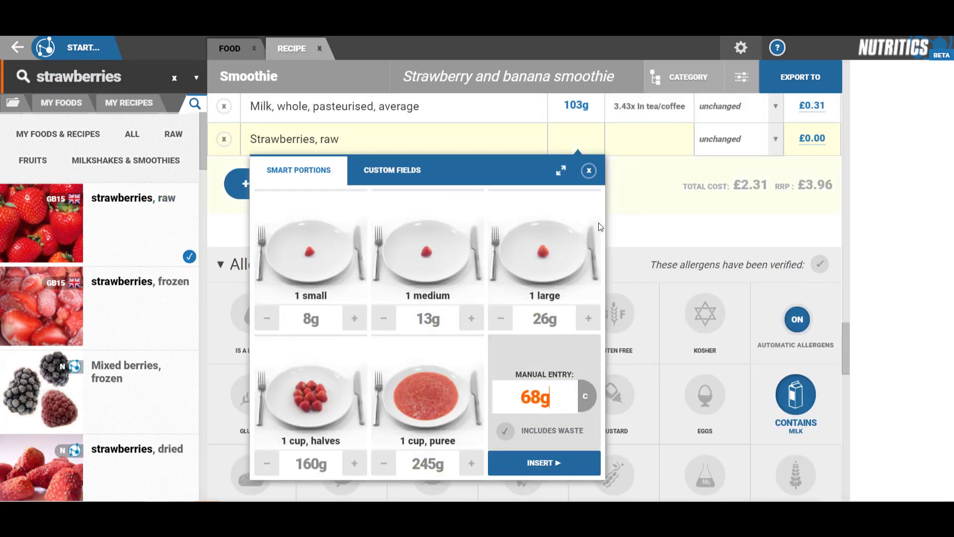
{"action": "key", "text": "Return"}
Add one average 160g glass of Tropicana orange juice
{"action": "left_click", "coordinate": [129, 68]}
{"action": "type", "text": "orange juice"}
{"action": "left_click", "coordinate": [126, 264]}
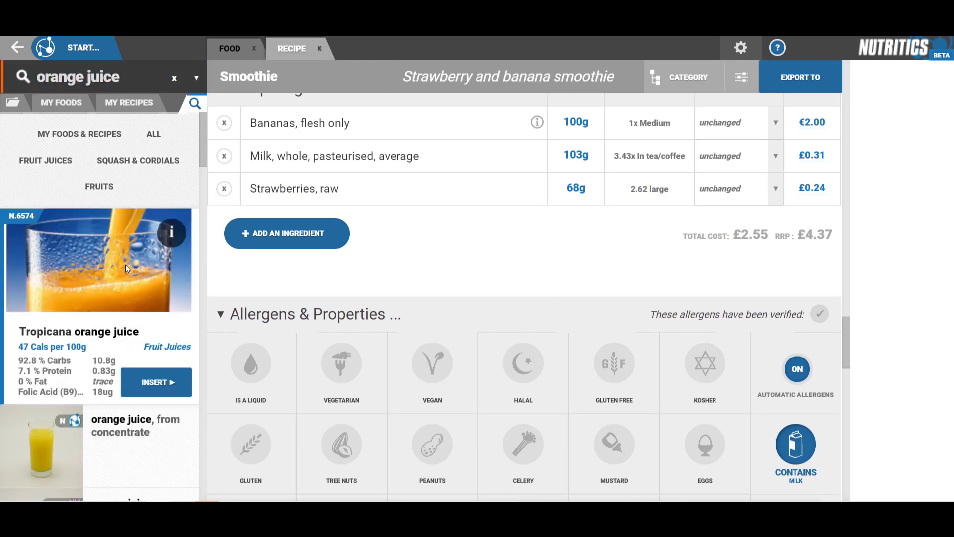
{"action": "left_click", "coordinate": [156, 382]}
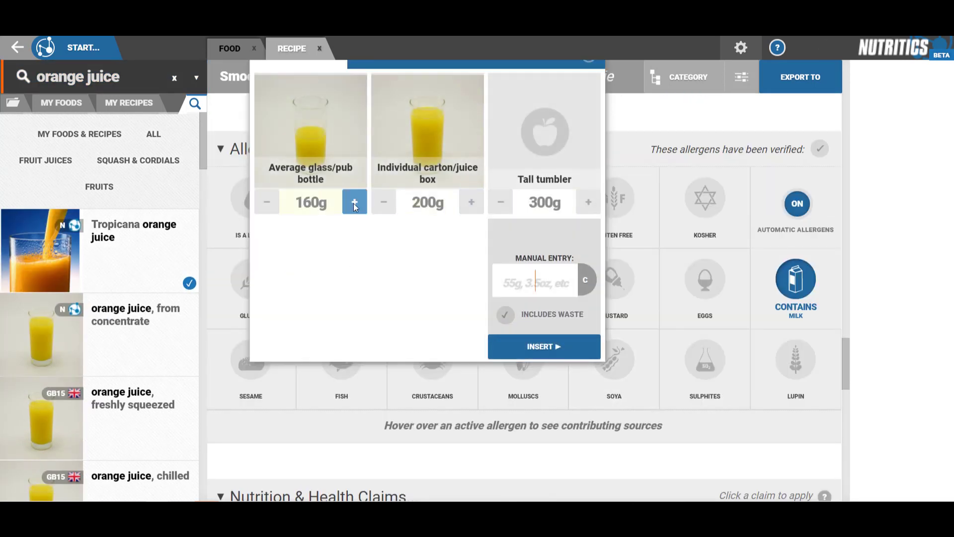
{"action": "left_click", "coordinate": [355, 201]}
{"action": "left_click", "coordinate": [517, 346]}
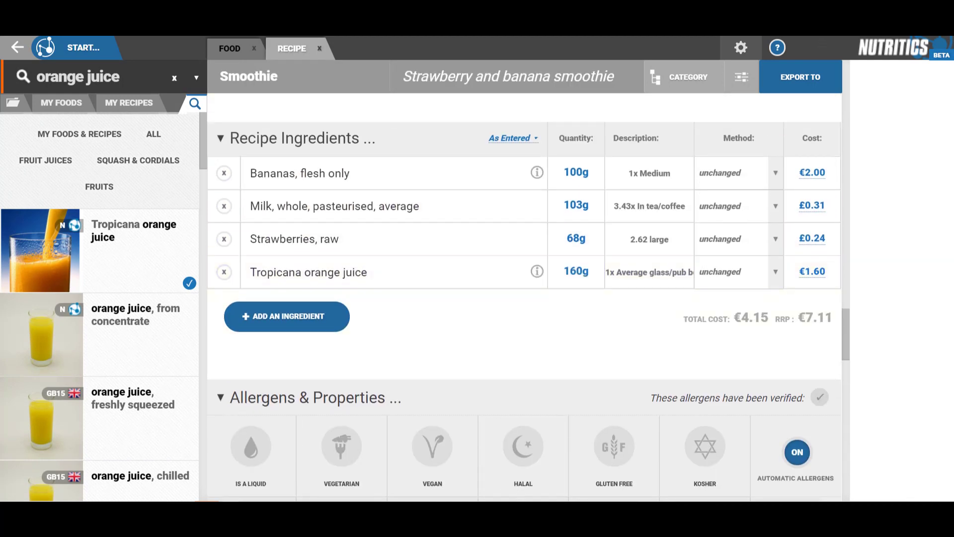
{"action": "left_click", "coordinate": [197, 77]}
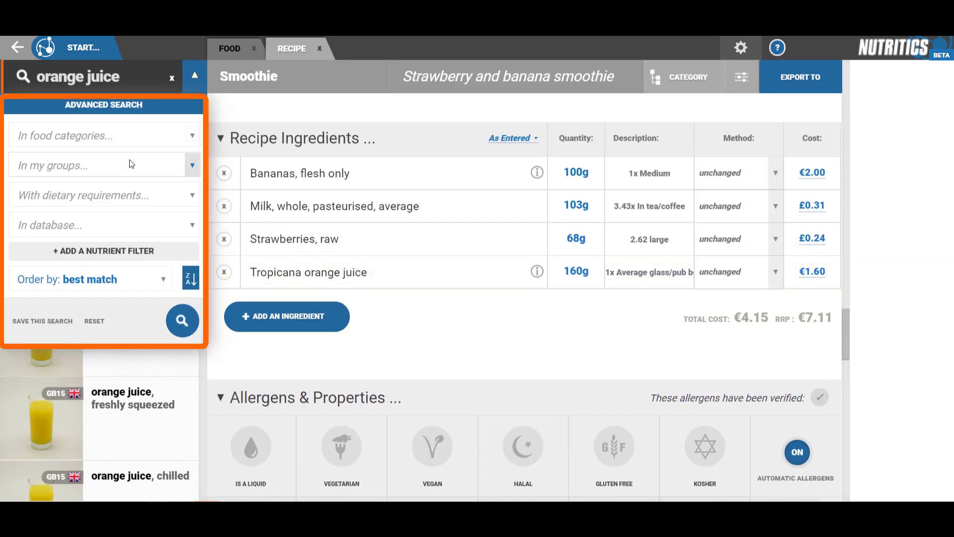
{"action": "left_click", "coordinate": [192, 167]}
{"action": "left_click", "coordinate": [211, 144]}
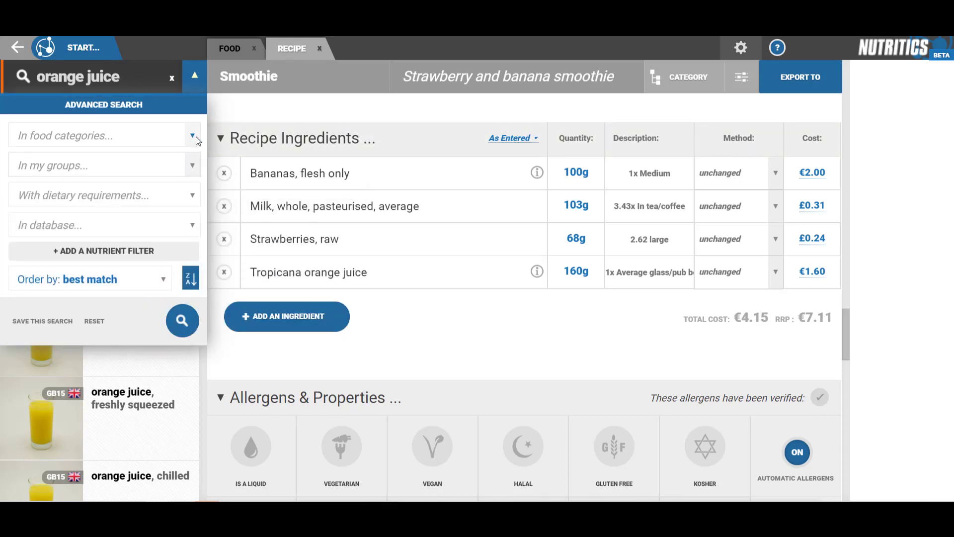
{"action": "left_click", "coordinate": [194, 136]}
{"action": "left_click", "coordinate": [177, 139]}
{"action": "left_click", "coordinate": [195, 75]}
{"action": "scroll", "coordinate": [740, 318], "scroll_direction": "up", "scroll_amount": 2}
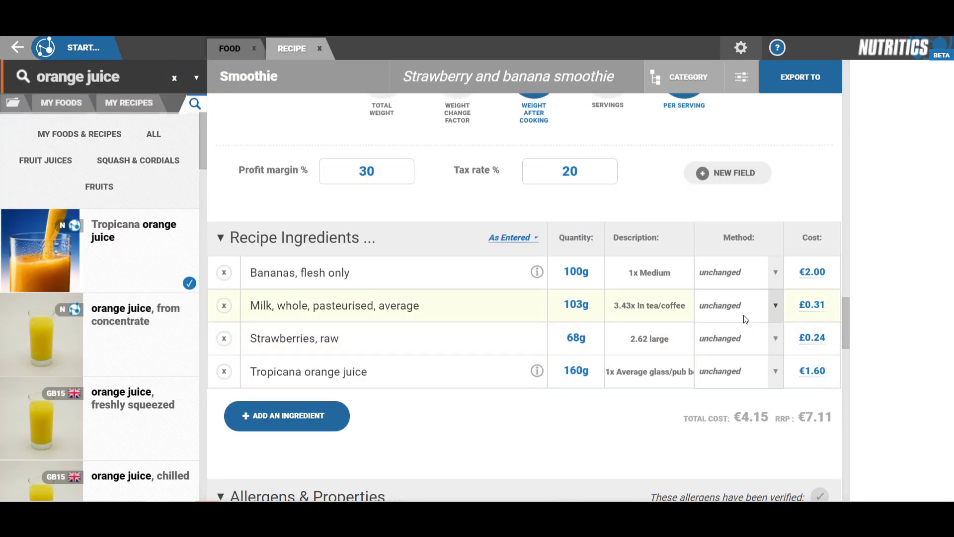
{"action": "left_click", "coordinate": [737, 282]}
{"action": "scroll", "coordinate": [716, 388], "scroll_direction": "down", "scroll_amount": 5}
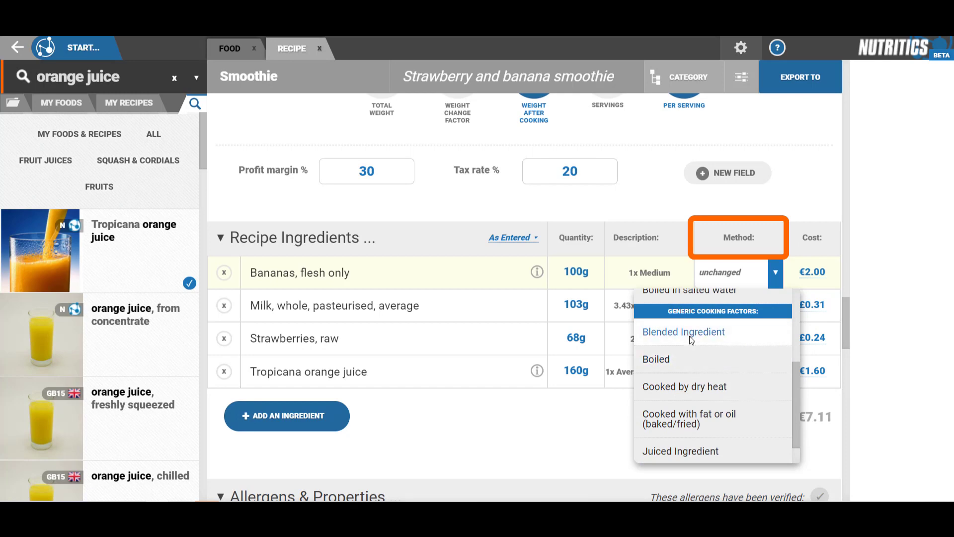
{"action": "left_click", "coordinate": [690, 333]}
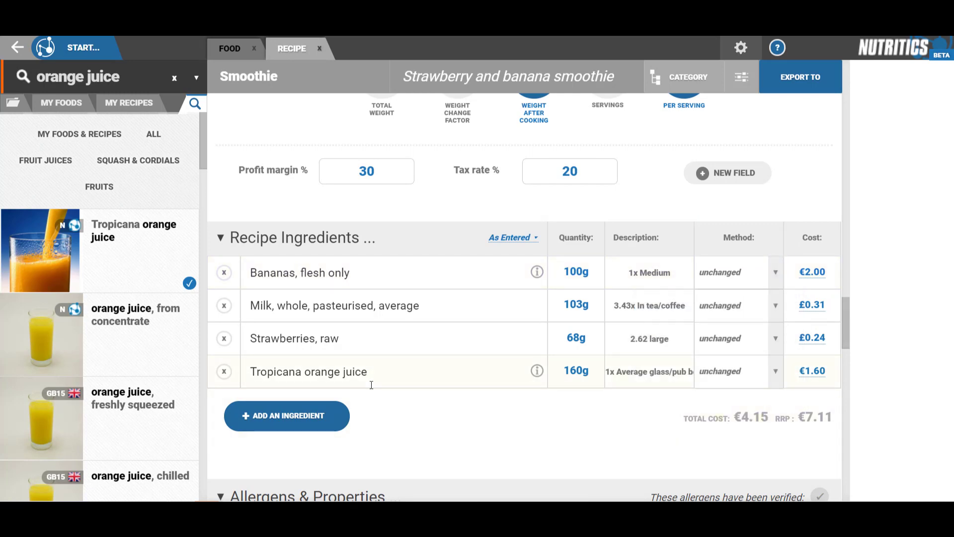
{"action": "scroll", "coordinate": [380, 399], "scroll_direction": "up", "scroll_amount": 15}
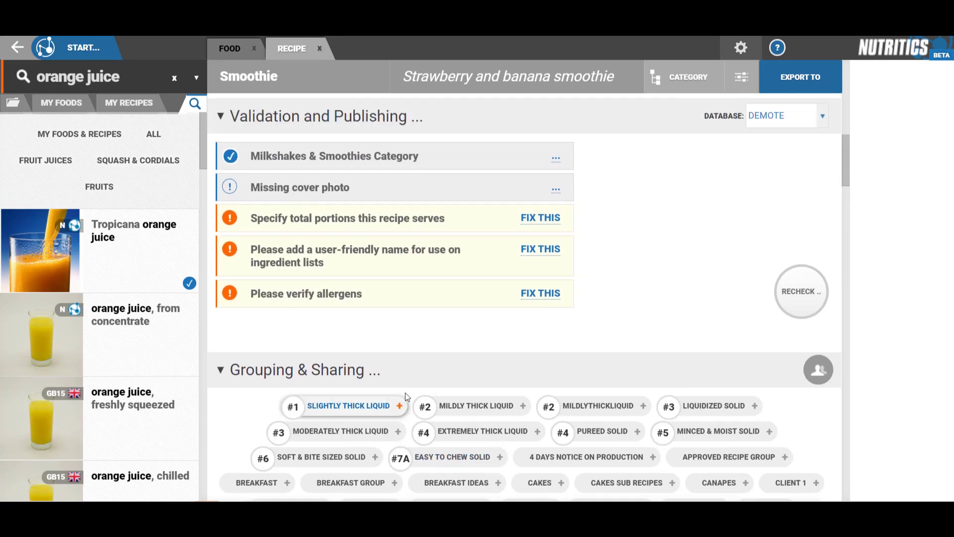
Set the yield to 2 servings and rename the portion '1 Small Smoothie' at 100g
{"action": "scroll", "coordinate": [405, 393], "scroll_direction": "up", "scroll_amount": 10}
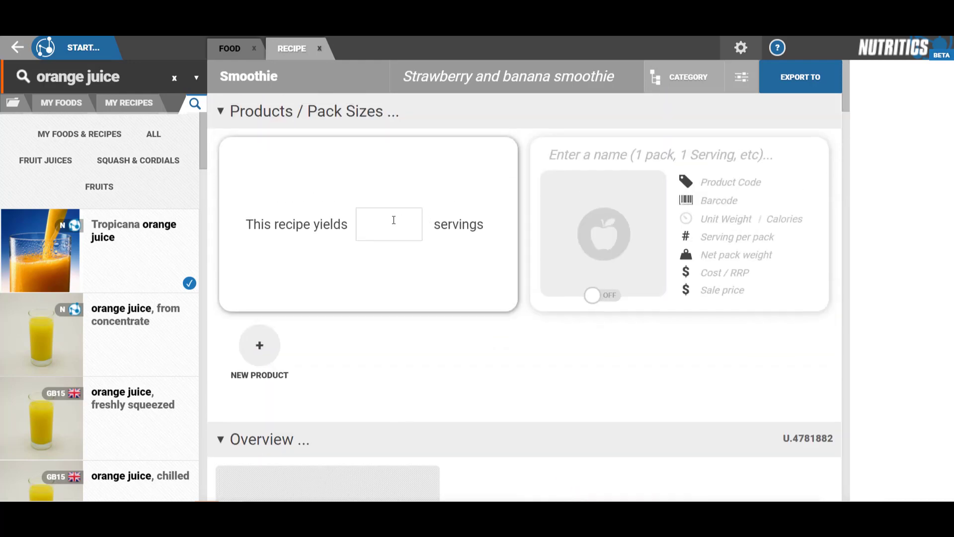
{"action": "left_click", "coordinate": [380, 226]}
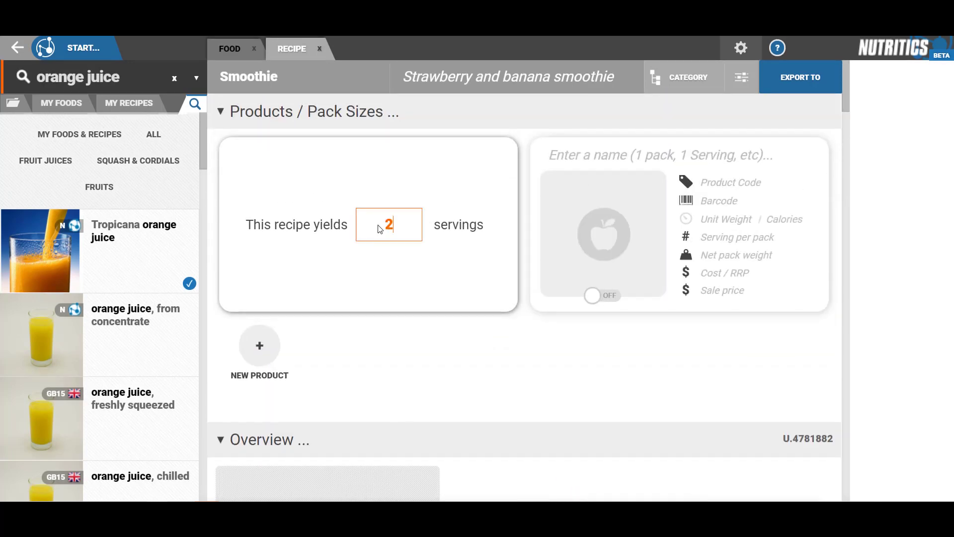
{"action": "left_click", "coordinate": [519, 362]}
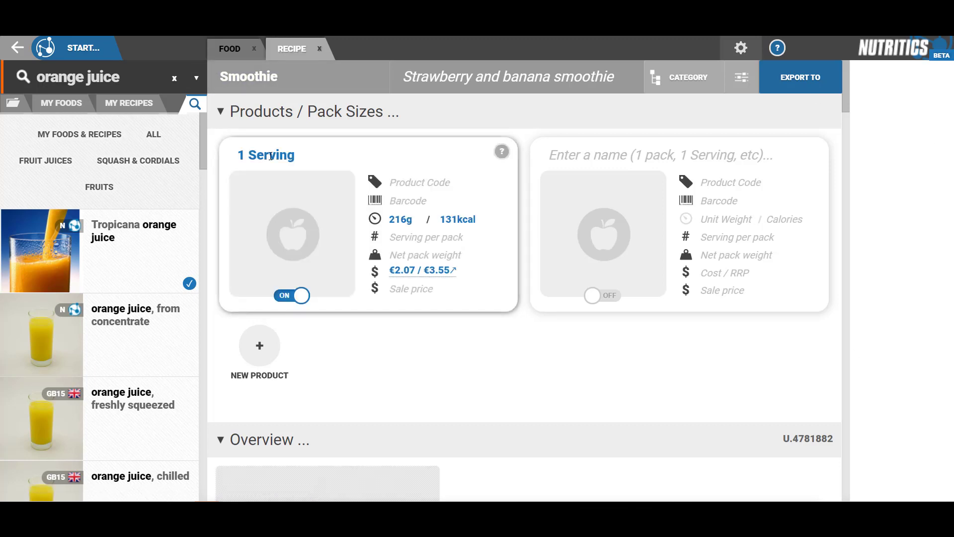
{"action": "left_click", "coordinate": [258, 156]}
{"action": "double_click", "coordinate": [258, 157]}
{"action": "type", "text": "Small Smoothie"}
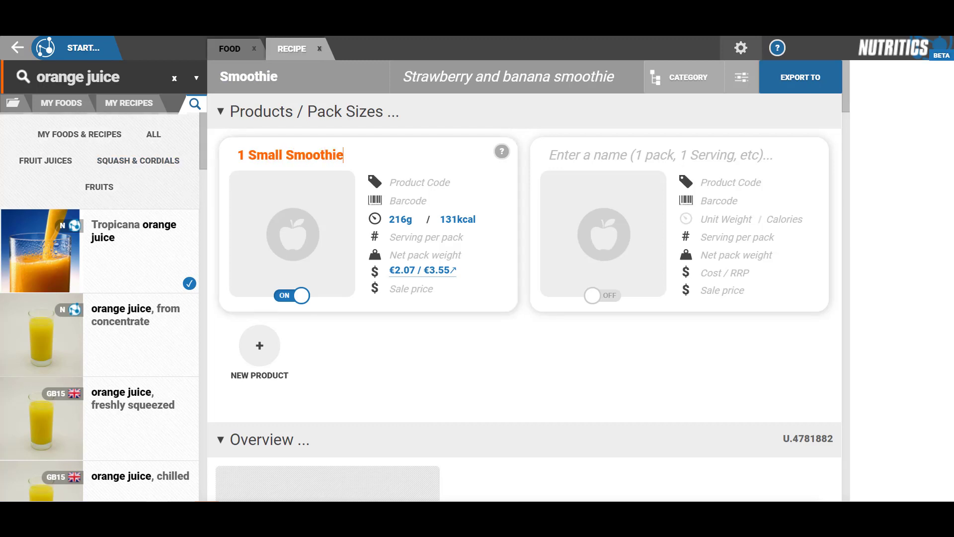
{"action": "key", "text": "Return"}
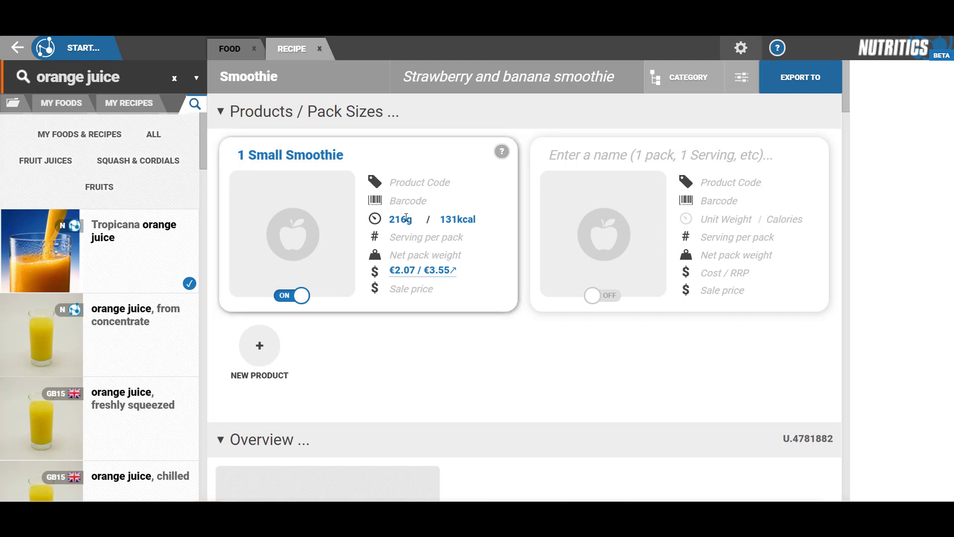
{"action": "left_click", "coordinate": [409, 222]}
{"action": "type", "text": "100"}
{"action": "key", "text": "Return"}
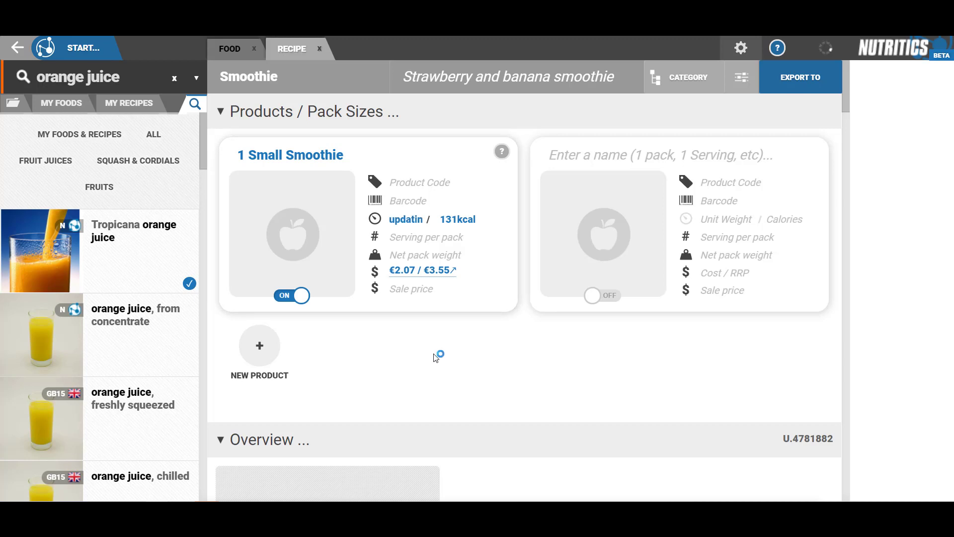
Add a second portion size named '100kcal Smoothie'
{"action": "left_click", "coordinate": [593, 151]}
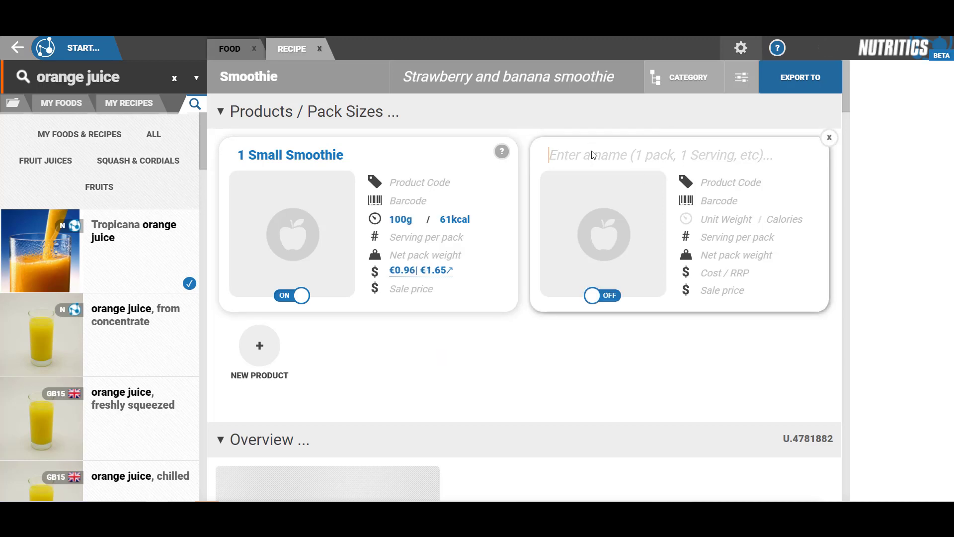
{"action": "type", "text": "100kcal"}
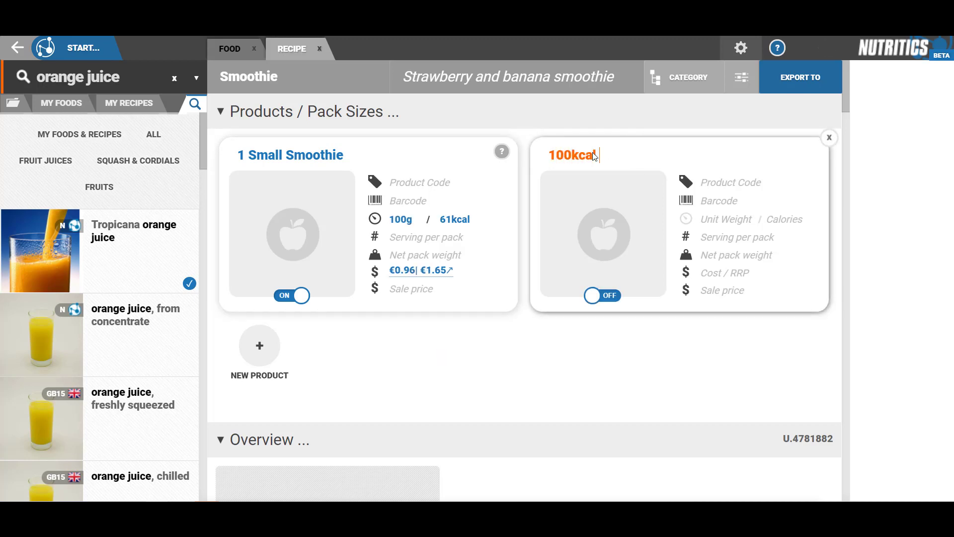
{"action": "type", "text": " Smoothie"}
{"action": "key", "text": "Return"}
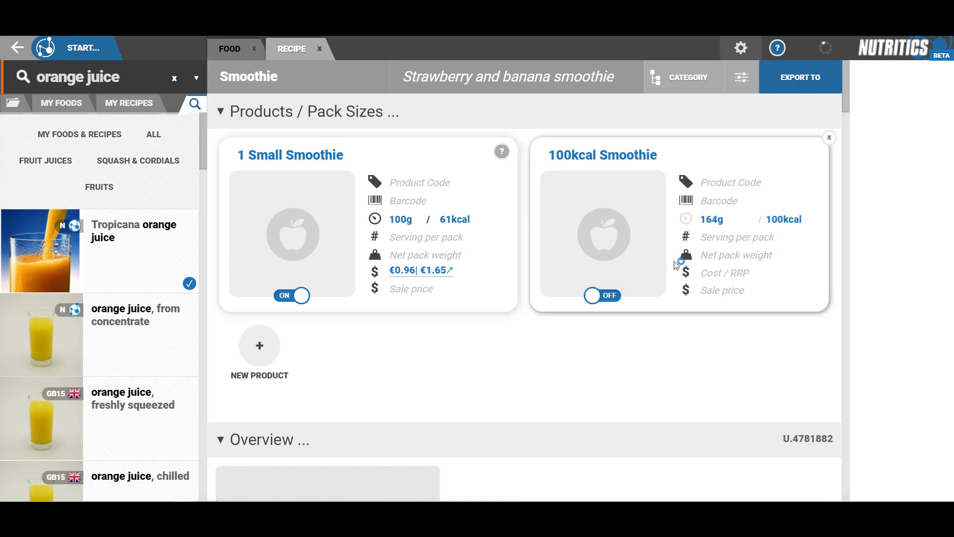
{"action": "scroll", "coordinate": [514, 323], "scroll_direction": "down", "scroll_amount": 4}
{"action": "scroll", "coordinate": [516, 310], "scroll_direction": "down", "scroll_amount": 18}
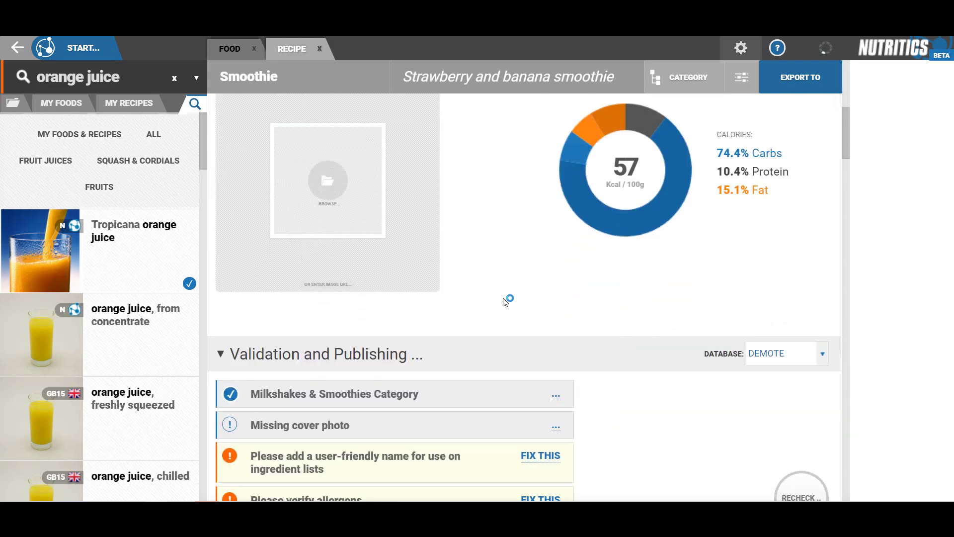
{"action": "scroll", "coordinate": [501, 295], "scroll_direction": "down", "scroll_amount": 20}
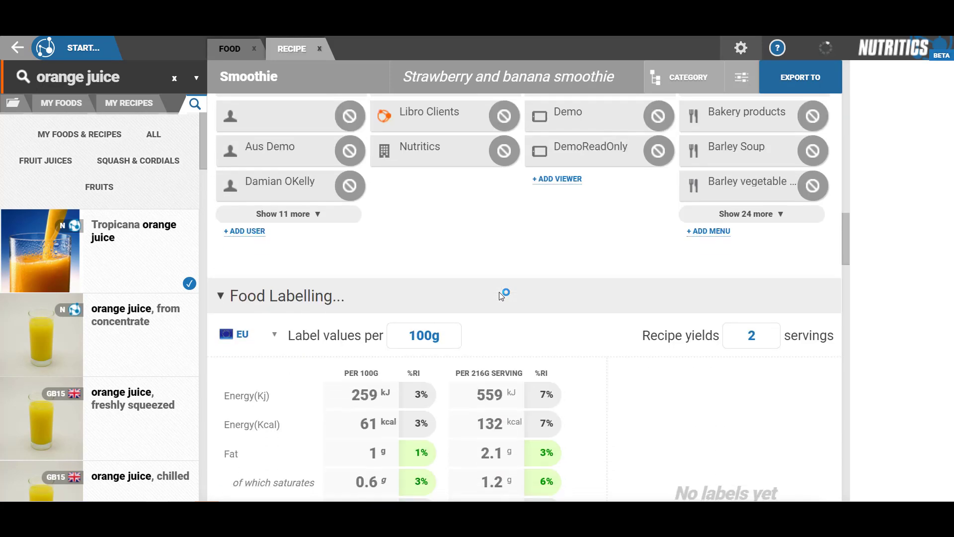
{"action": "scroll", "coordinate": [501, 295], "scroll_direction": "down", "scroll_amount": 8}
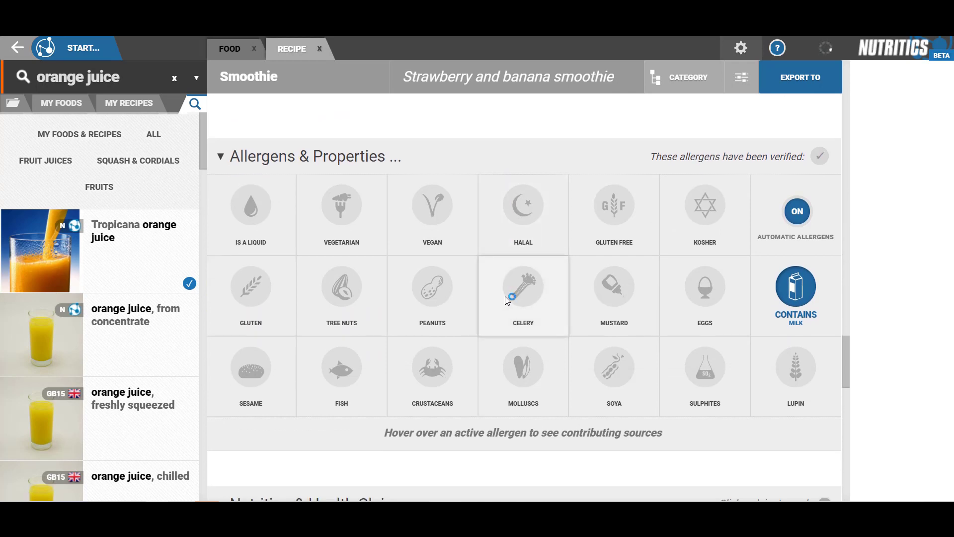
{"action": "mouse_move", "coordinate": [796, 307]}
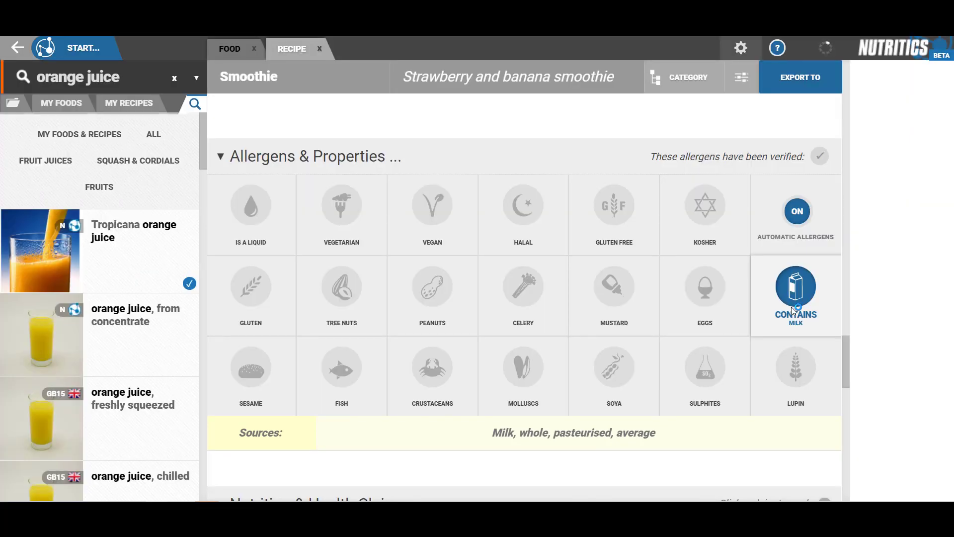
{"action": "scroll", "coordinate": [405, 466], "scroll_direction": "down", "scroll_amount": 5}
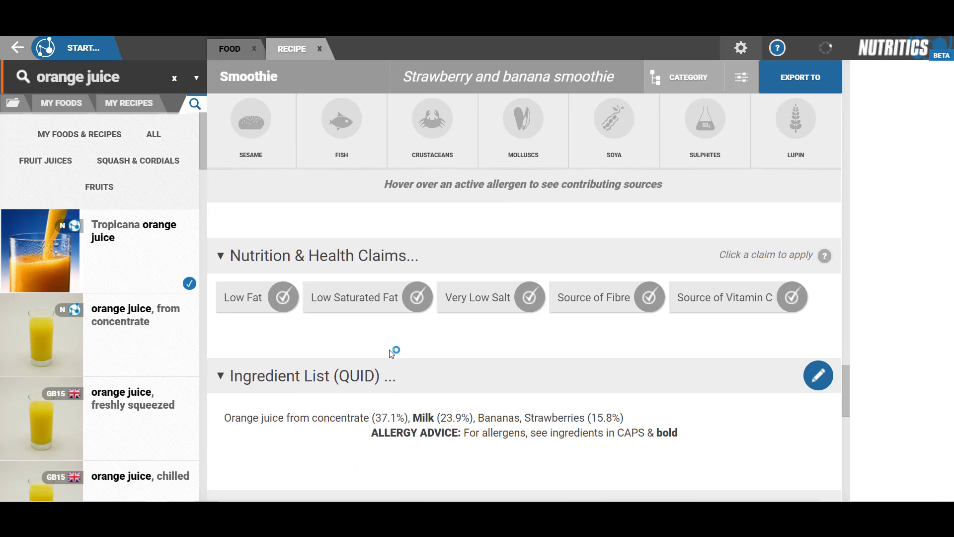
Enable the Source of Vitamin C claim with the collagen formation for normal gums health claim
{"action": "left_click", "coordinate": [794, 297]}
{"action": "scroll", "coordinate": [546, 298], "scroll_direction": "down", "scroll_amount": 3}
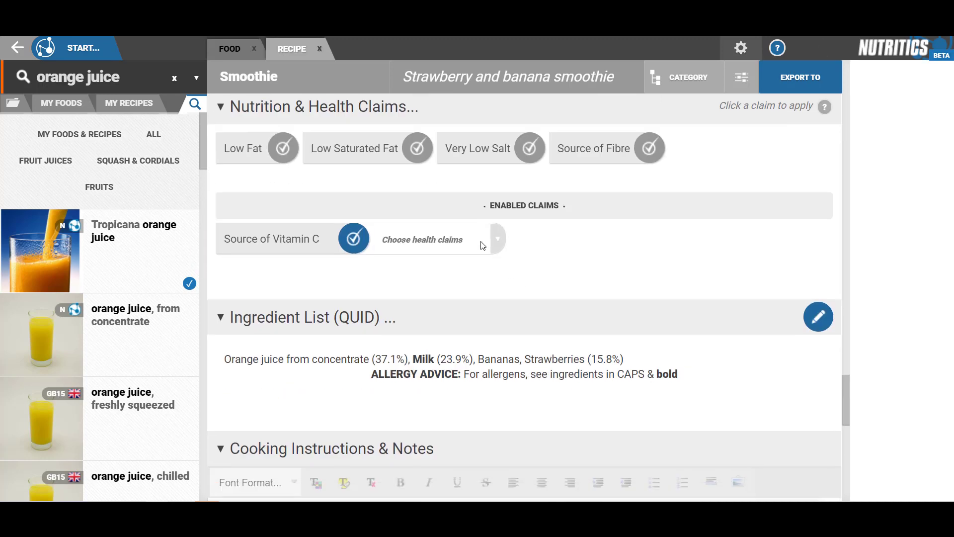
{"action": "left_click", "coordinate": [490, 250]}
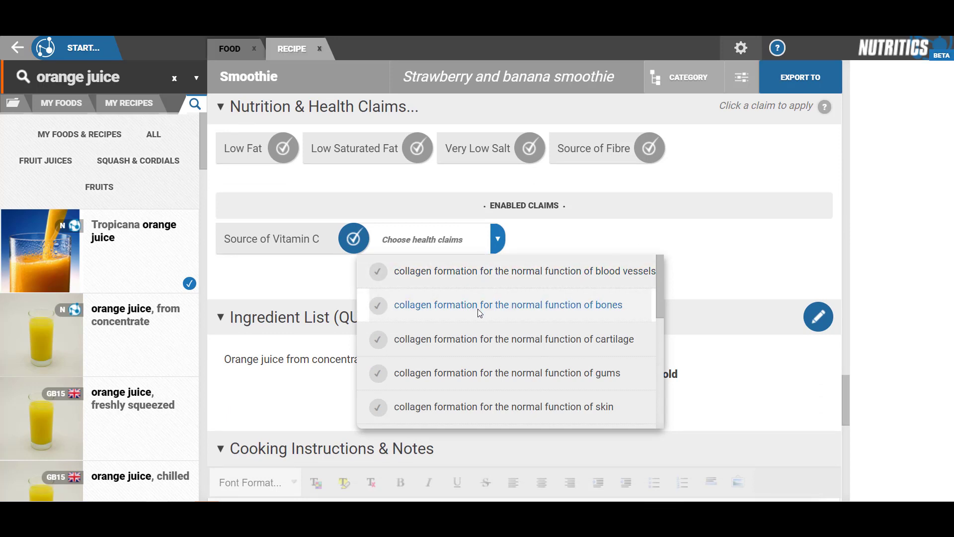
{"action": "left_click", "coordinate": [478, 372]}
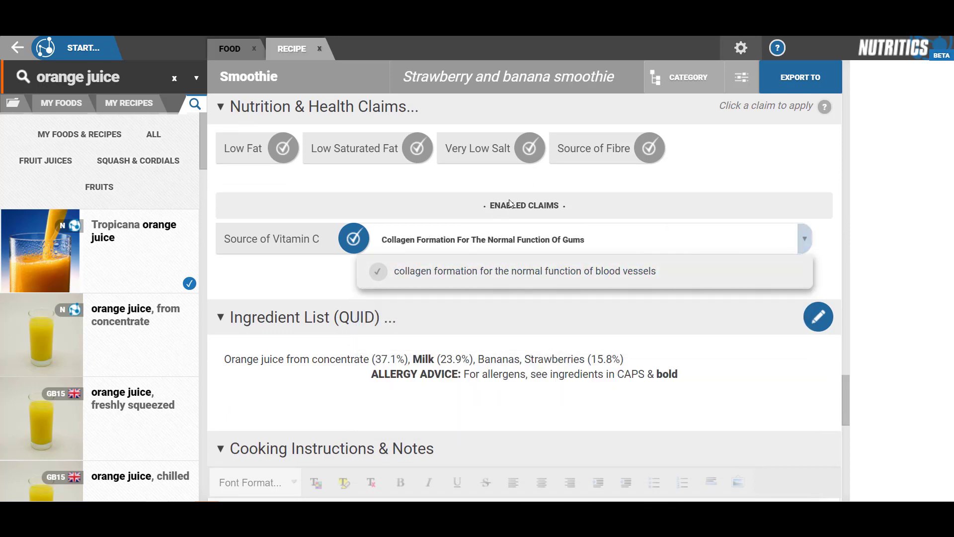
Read the help note on claim regulations, then scroll to Cooking Instructions & Notes
{"action": "scroll", "coordinate": [535, 208], "scroll_direction": "up", "scroll_amount": 1}
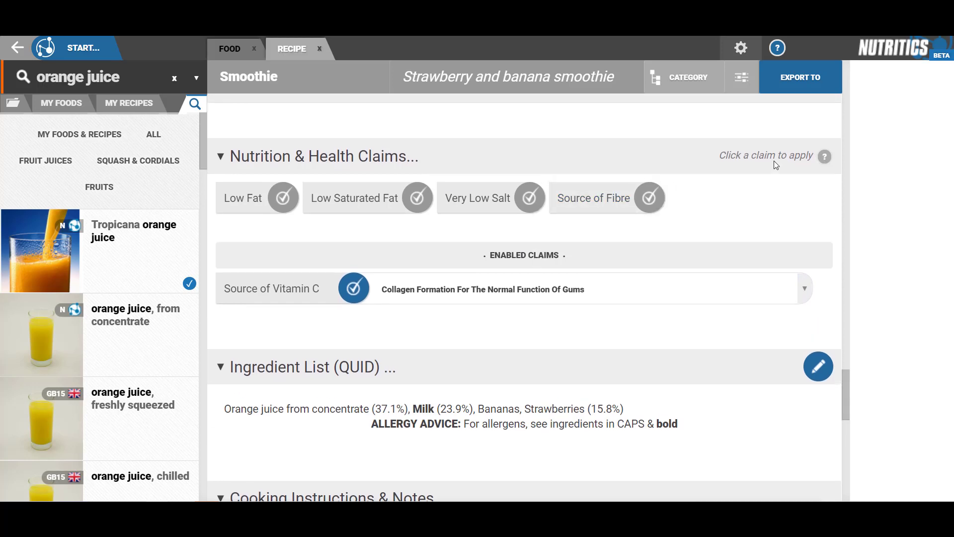
{"action": "left_click", "coordinate": [826, 157]}
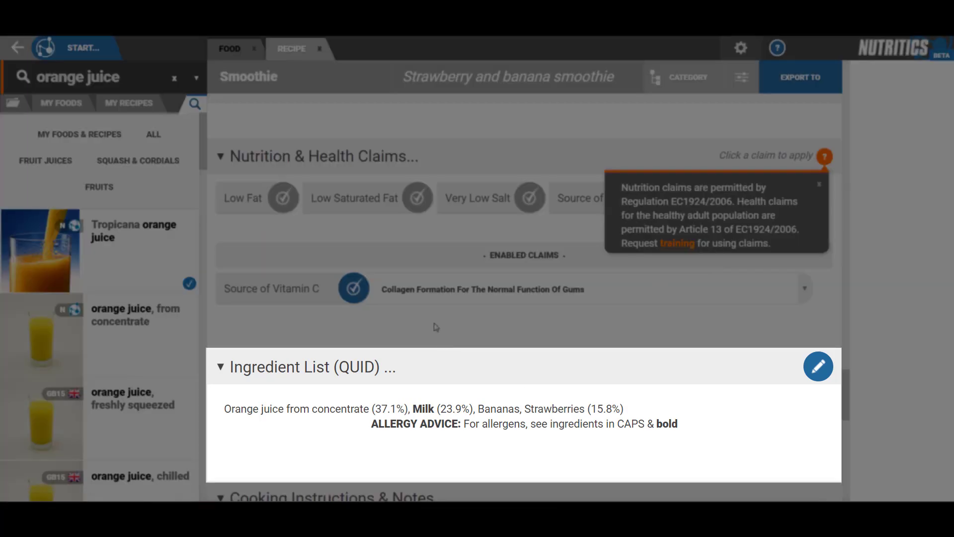
{"action": "scroll", "coordinate": [435, 324], "scroll_direction": "down", "scroll_amount": 6}
Write 'Step 1. Chop Fruit' in the cooking notes and let it save
{"action": "left_click", "coordinate": [389, 308]}
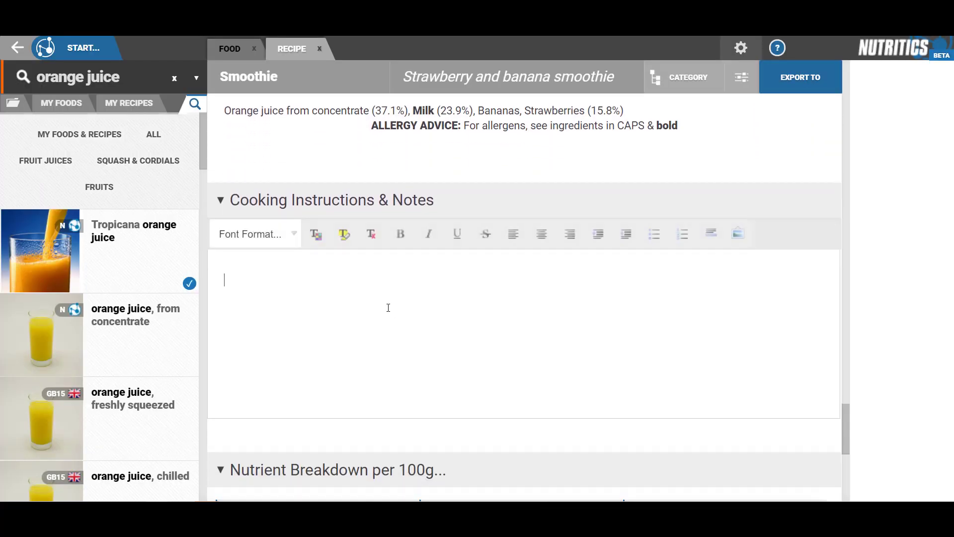
{"action": "type", "text": "Step 1. Chop"}
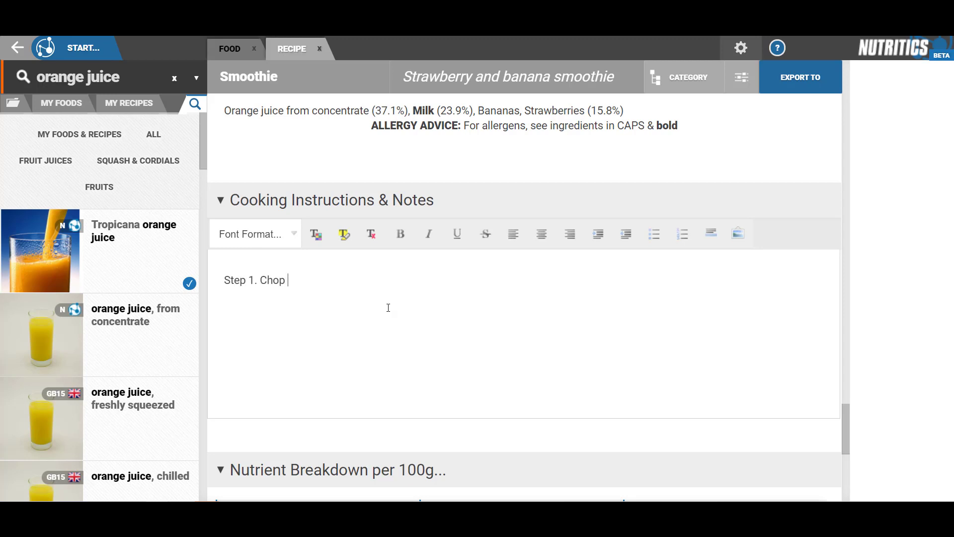
{"action": "type", "text": " Fruit"}
{"action": "left_click", "coordinate": [443, 447]}
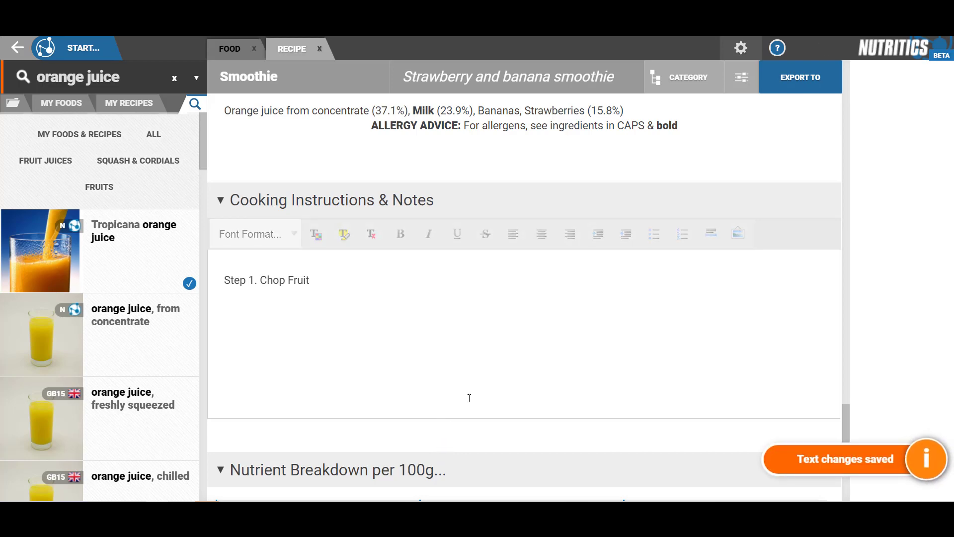
{"action": "scroll", "coordinate": [469, 398], "scroll_direction": "up", "scroll_amount": 15}
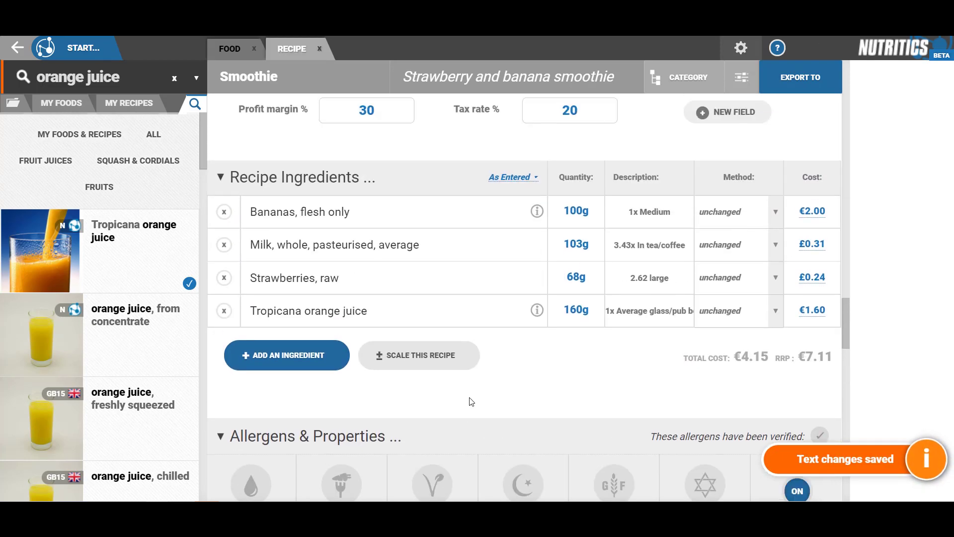
{"action": "scroll", "coordinate": [472, 401], "scroll_direction": "up", "scroll_amount": 12}
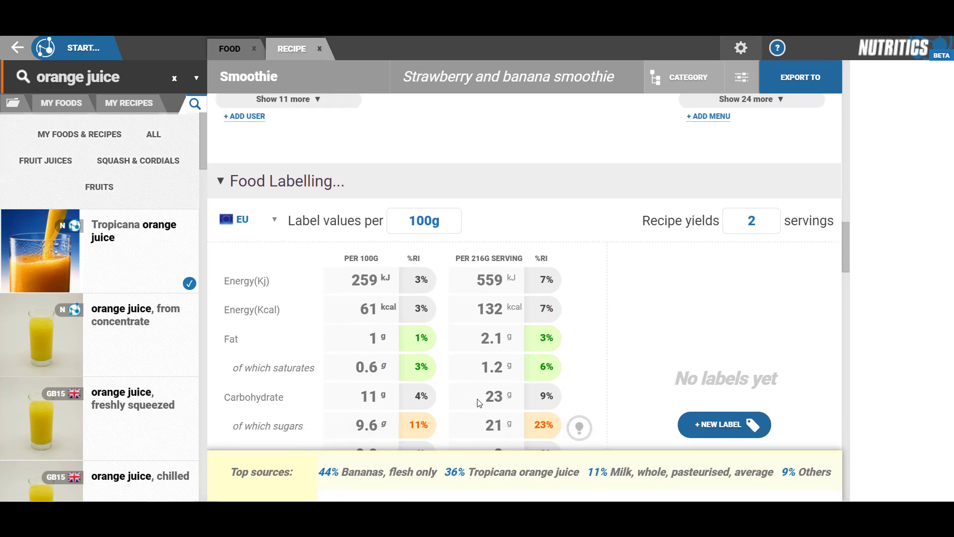
{"action": "scroll", "coordinate": [479, 403], "scroll_direction": "down", "scroll_amount": 1}
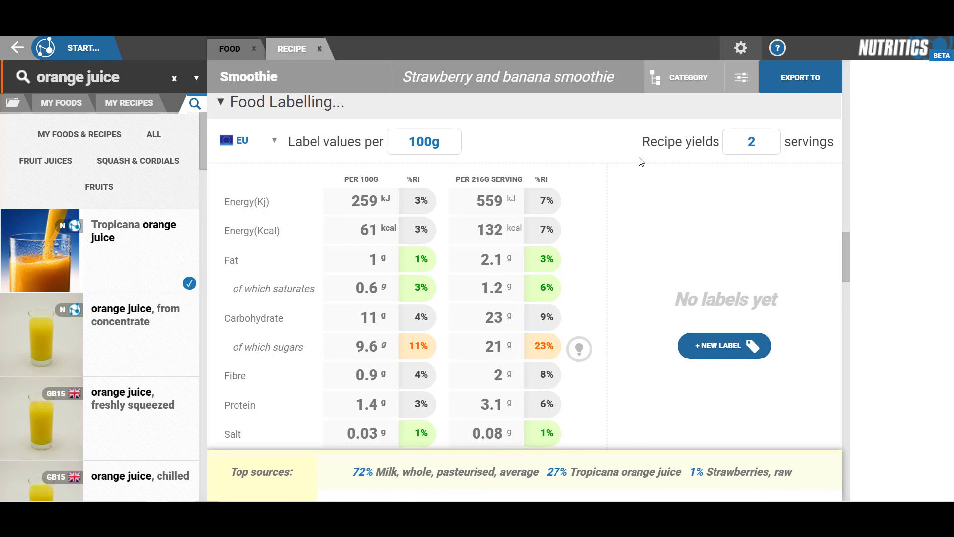
{"action": "scroll", "coordinate": [643, 156], "scroll_direction": "down", "scroll_amount": 6}
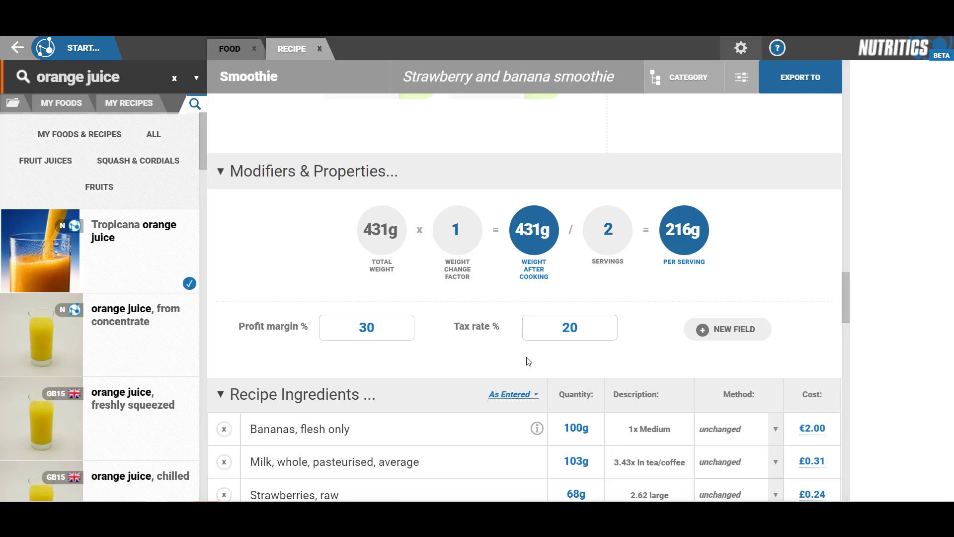
Tag the recipe with the SUMMER DISHES group in Grouping & Sharing
{"action": "scroll", "coordinate": [528, 362], "scroll_direction": "up", "scroll_amount": 15}
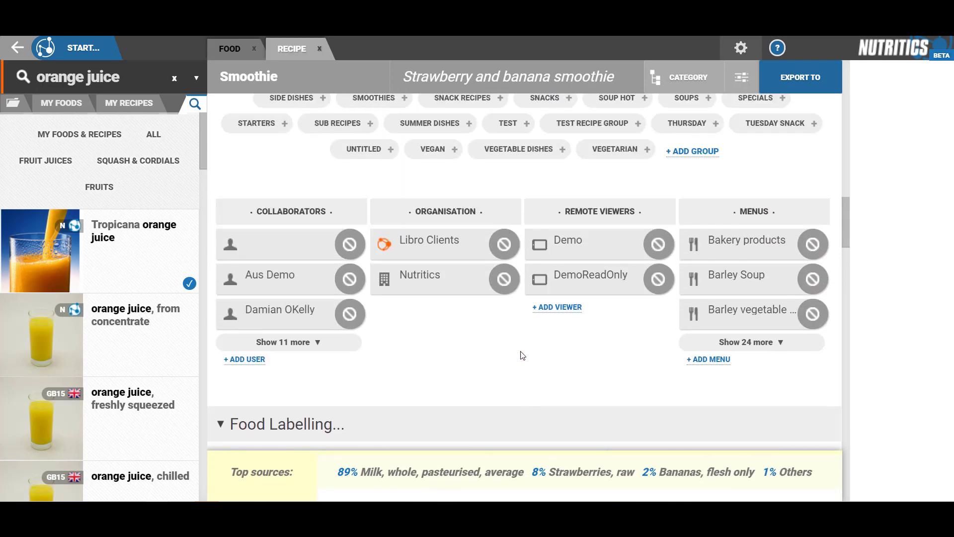
{"action": "scroll", "coordinate": [522, 355], "scroll_direction": "up", "scroll_amount": 3}
{"action": "scroll", "coordinate": [520, 350], "scroll_direction": "up", "scroll_amount": 7}
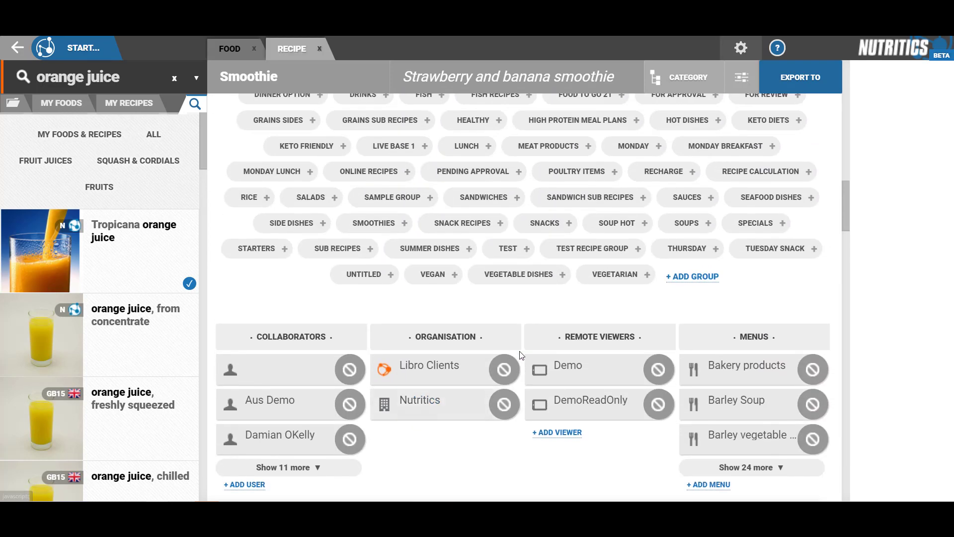
{"action": "scroll", "coordinate": [520, 352], "scroll_direction": "up", "scroll_amount": 5}
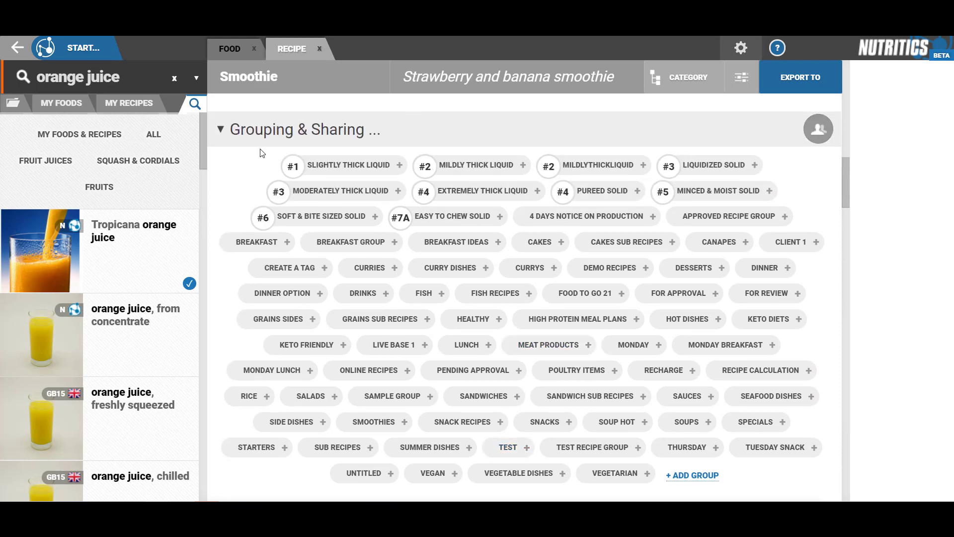
{"action": "left_click", "coordinate": [197, 79]}
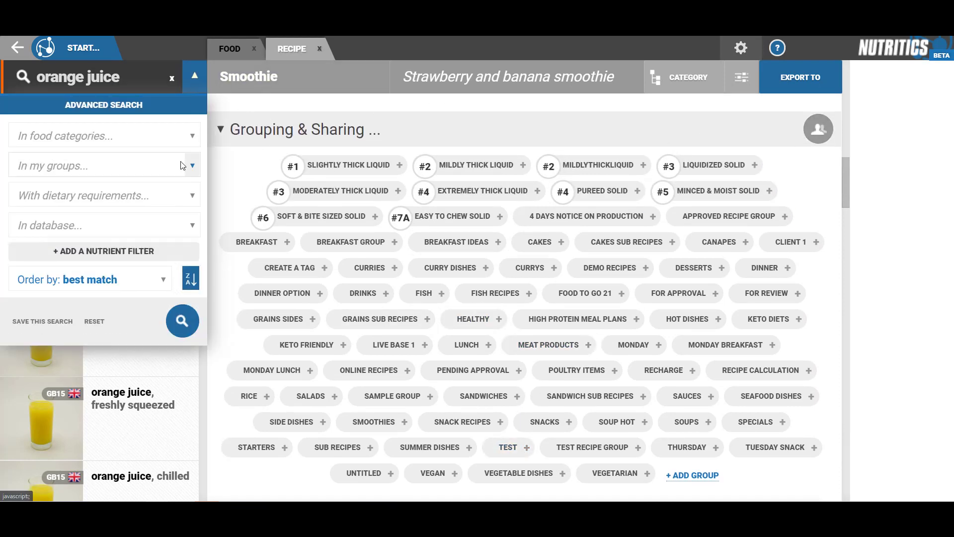
{"action": "left_click", "coordinate": [189, 166]}
{"action": "left_click", "coordinate": [193, 78]}
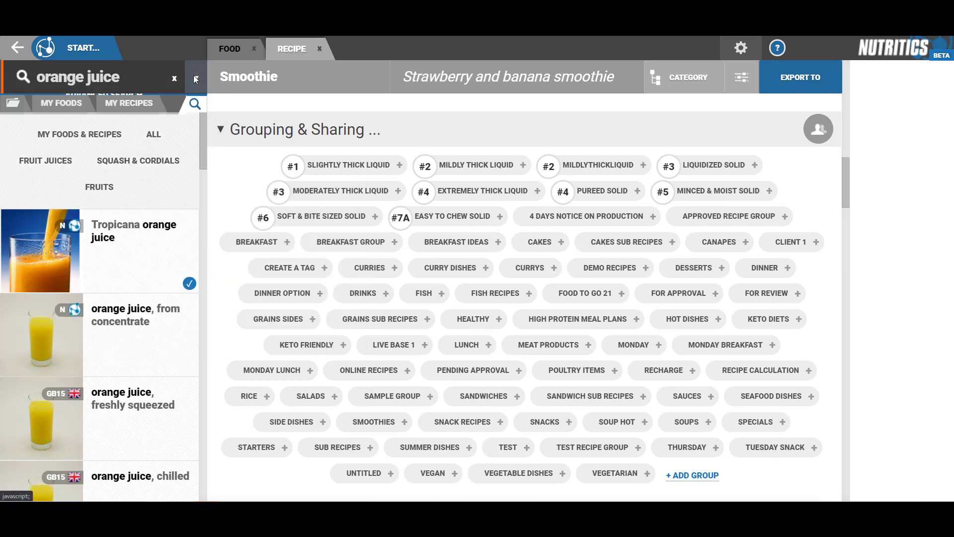
{"action": "left_click", "coordinate": [428, 449]}
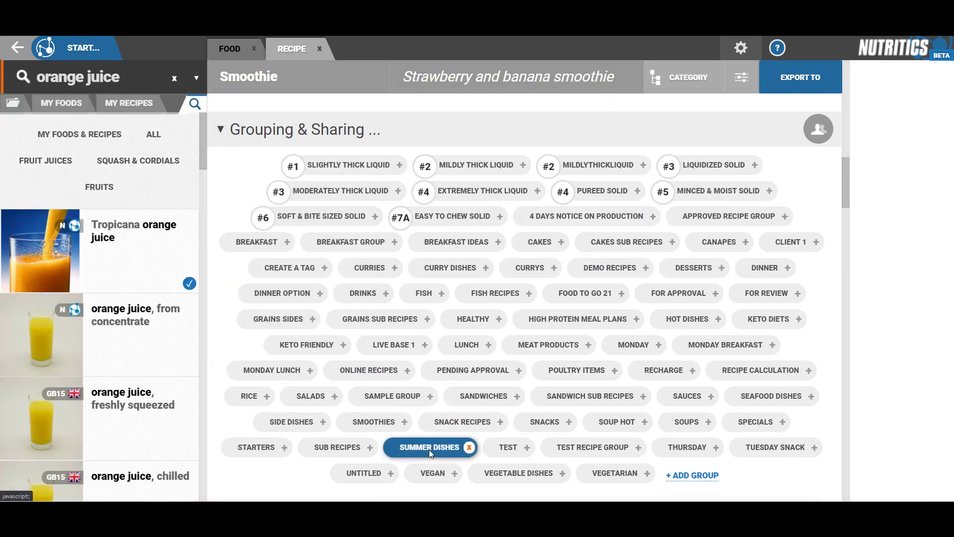
Cycle the collaborator's access through view and edit back to none, confirming the change
{"action": "scroll", "coordinate": [433, 422], "scroll_direction": "down", "scroll_amount": 5}
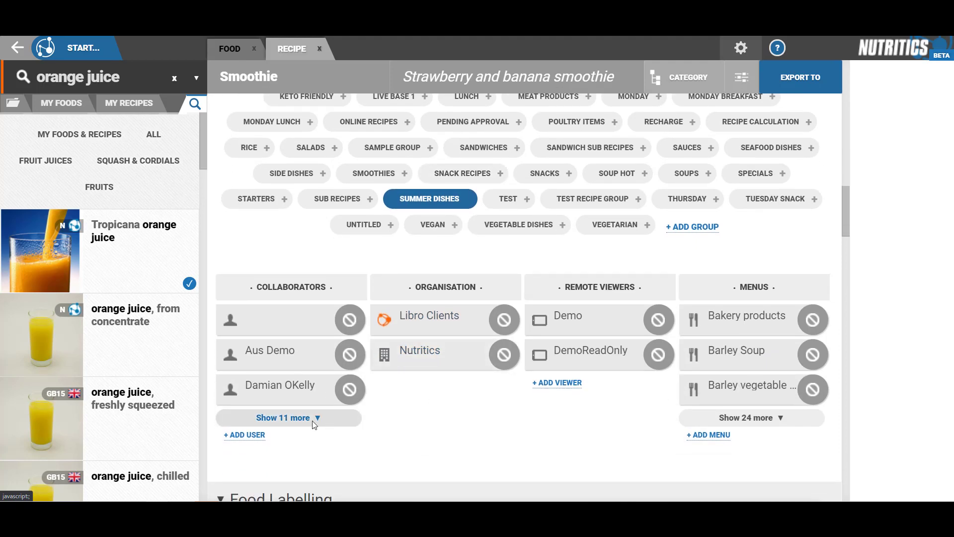
{"action": "left_click", "coordinate": [352, 397]}
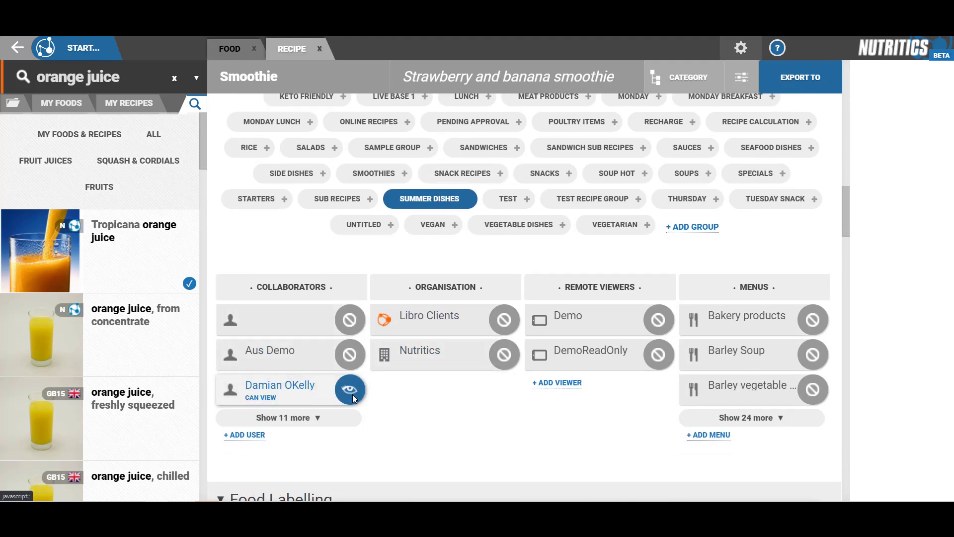
{"action": "left_click", "coordinate": [352, 395]}
{"action": "left_click", "coordinate": [353, 394]}
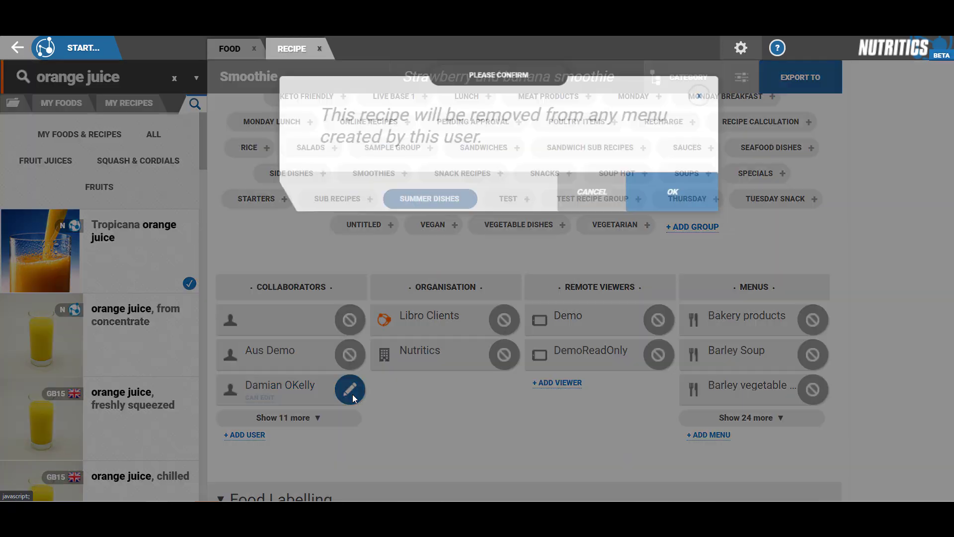
{"action": "left_click", "coordinate": [684, 199]}
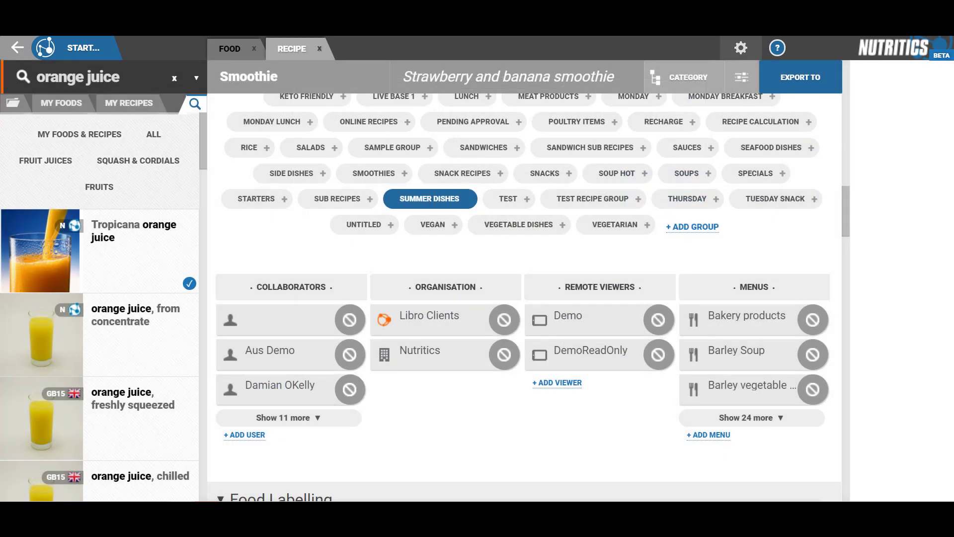
Share the recipe report via Export To > Share and select its live link
{"action": "scroll", "coordinate": [555, 330], "scroll_direction": "up", "scroll_amount": 10}
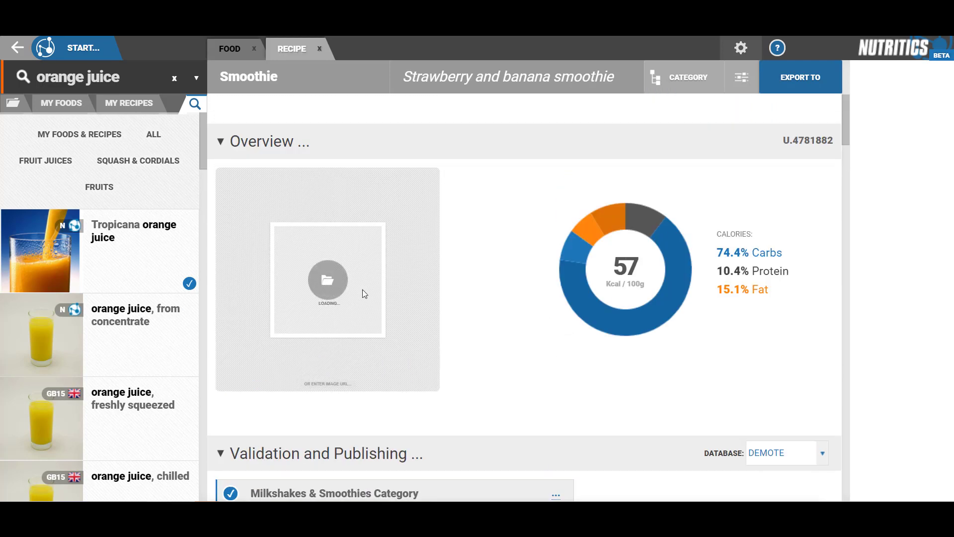
{"action": "left_click", "coordinate": [791, 83]}
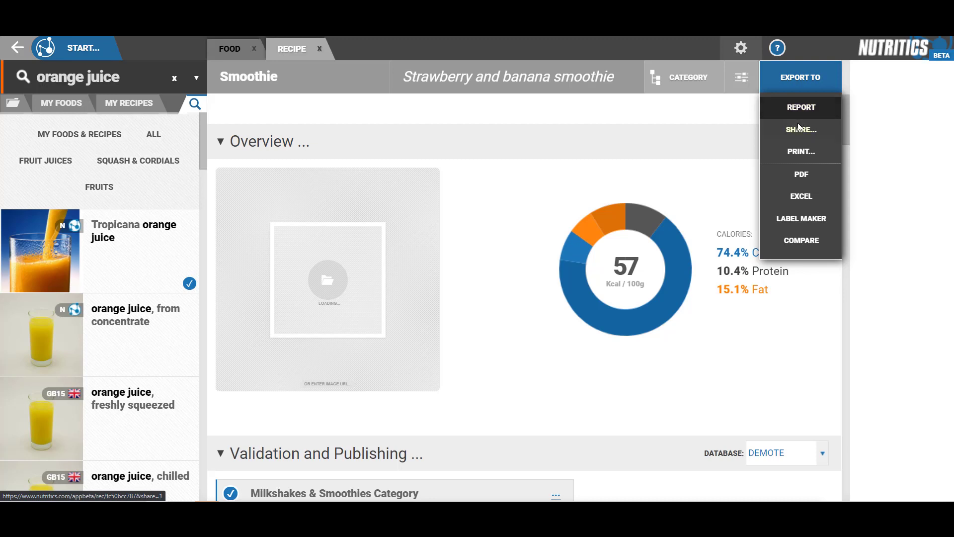
{"action": "left_click", "coordinate": [798, 134]}
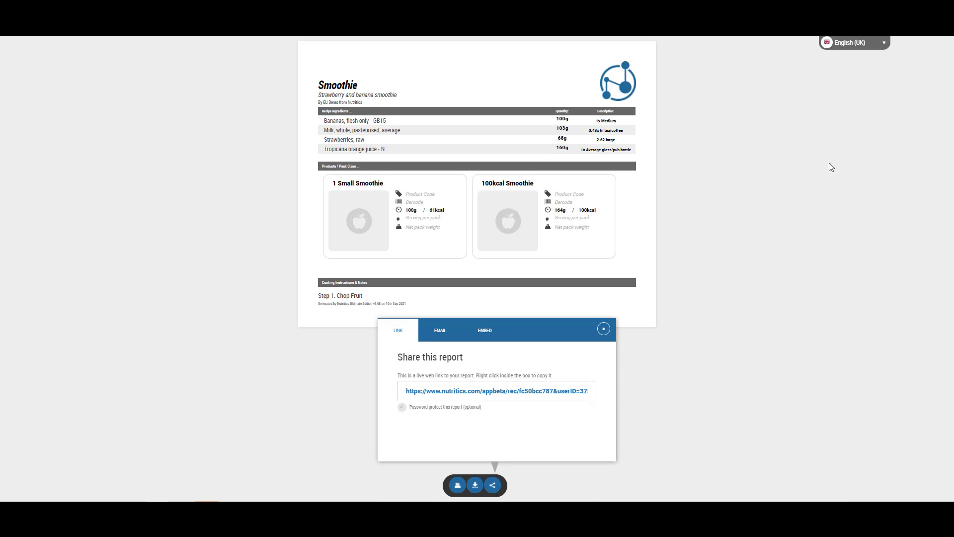
{"action": "left_click", "coordinate": [476, 389]}
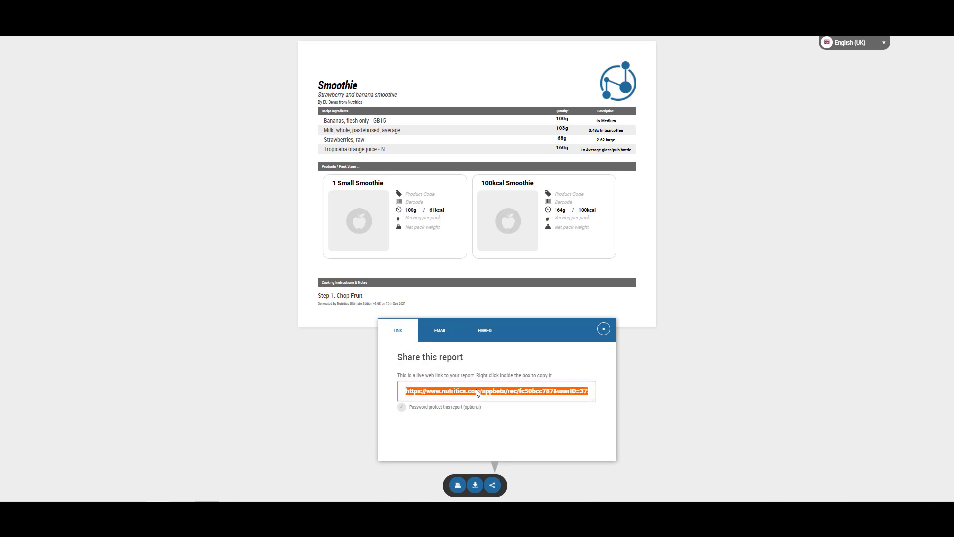
{"action": "left_click", "coordinate": [440, 338]}
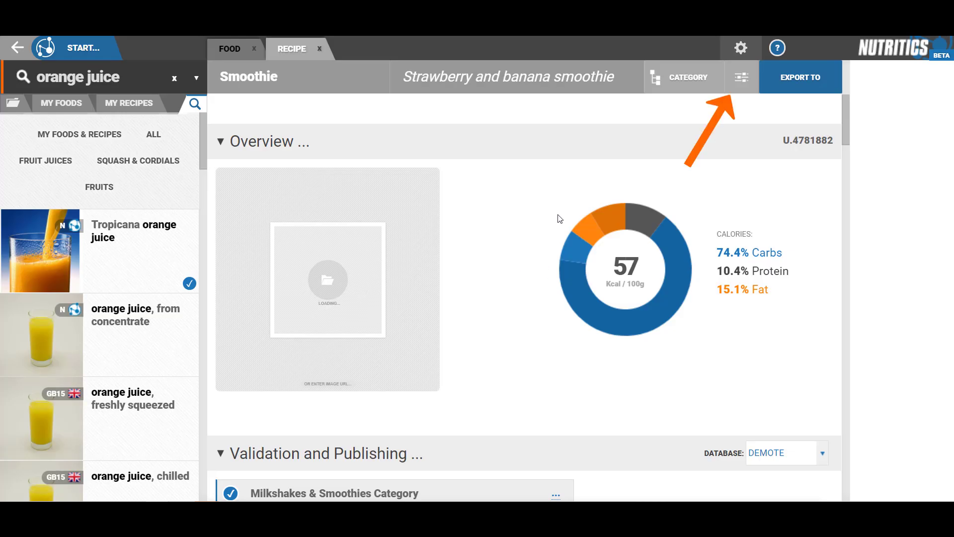
Start a Label Maker label with the Name of Food element at the top, then close it
{"action": "left_click", "coordinate": [799, 89]}
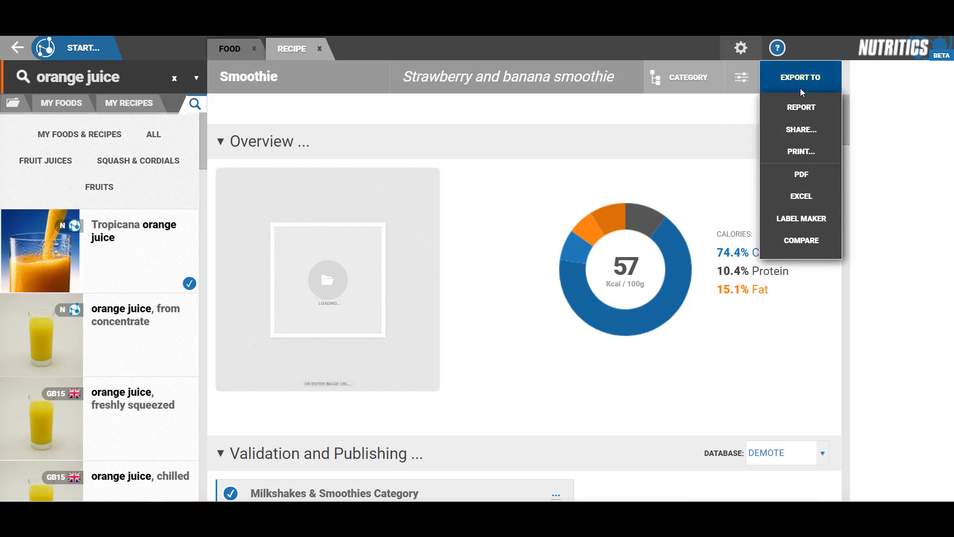
{"action": "left_click", "coordinate": [806, 228]}
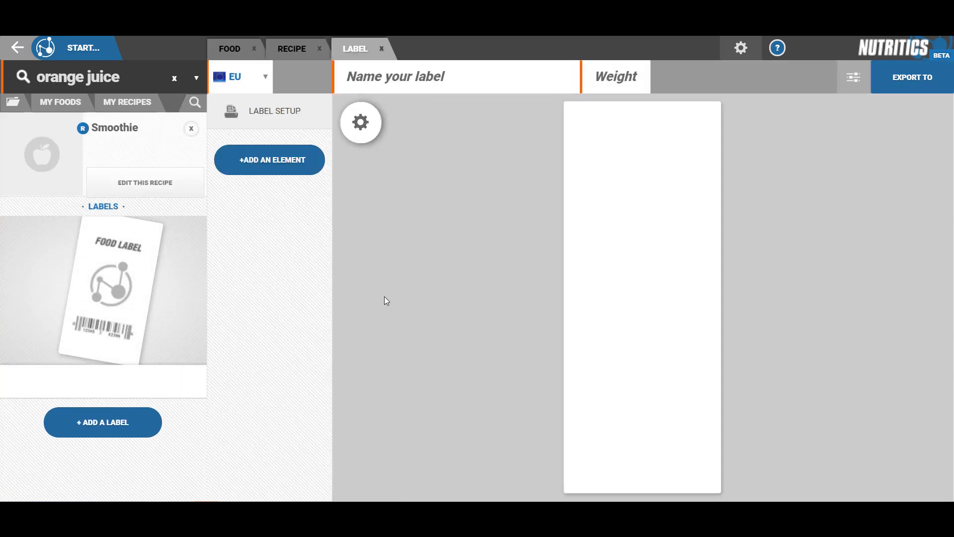
{"action": "left_click", "coordinate": [276, 160]}
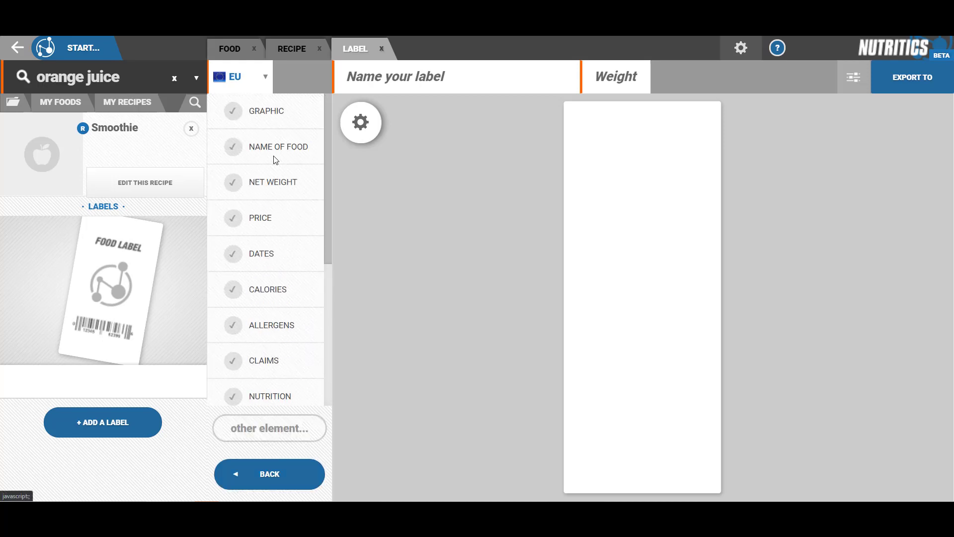
{"action": "left_click", "coordinate": [231, 145]}
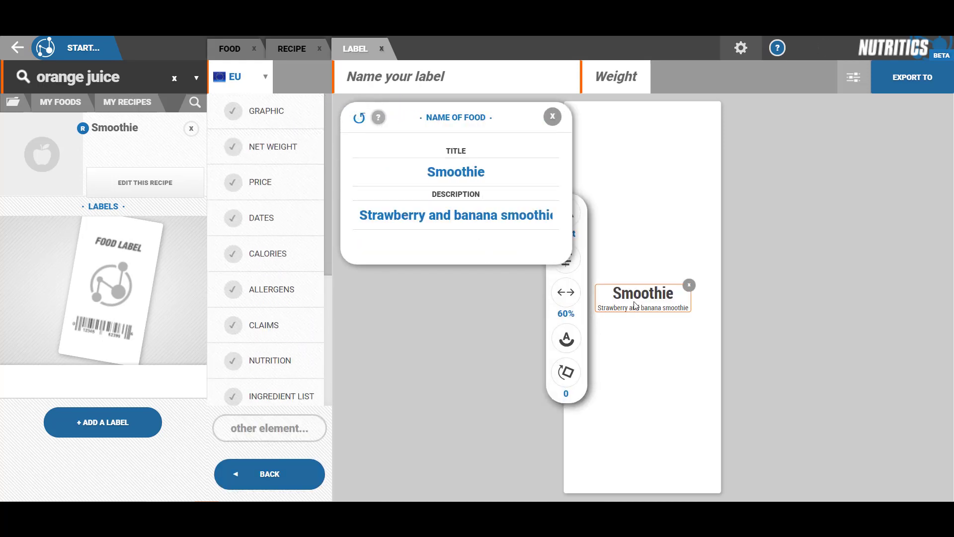
{"action": "left_click_drag", "start_coordinate": [637, 305], "coordinate": [637, 145]}
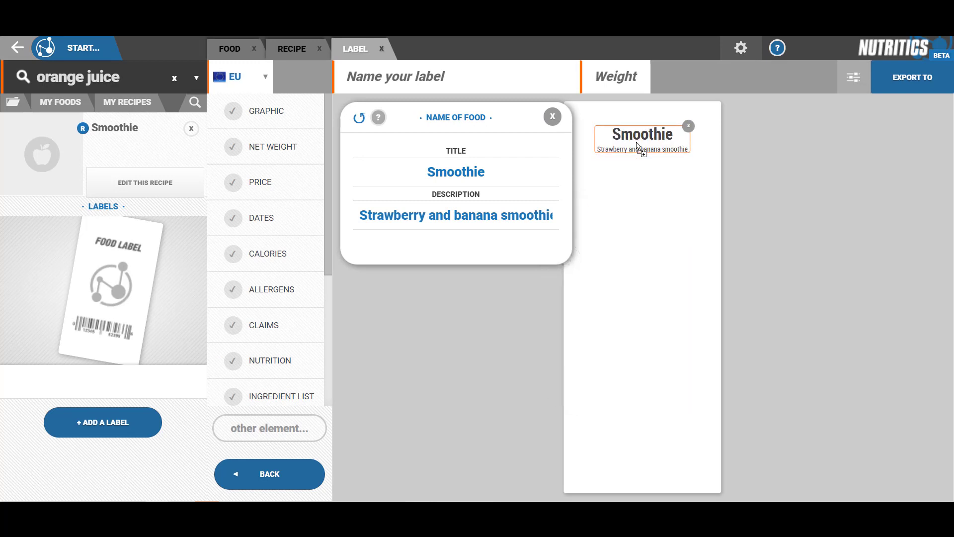
{"action": "left_click", "coordinate": [496, 417]}
{"action": "left_click", "coordinate": [381, 49]}
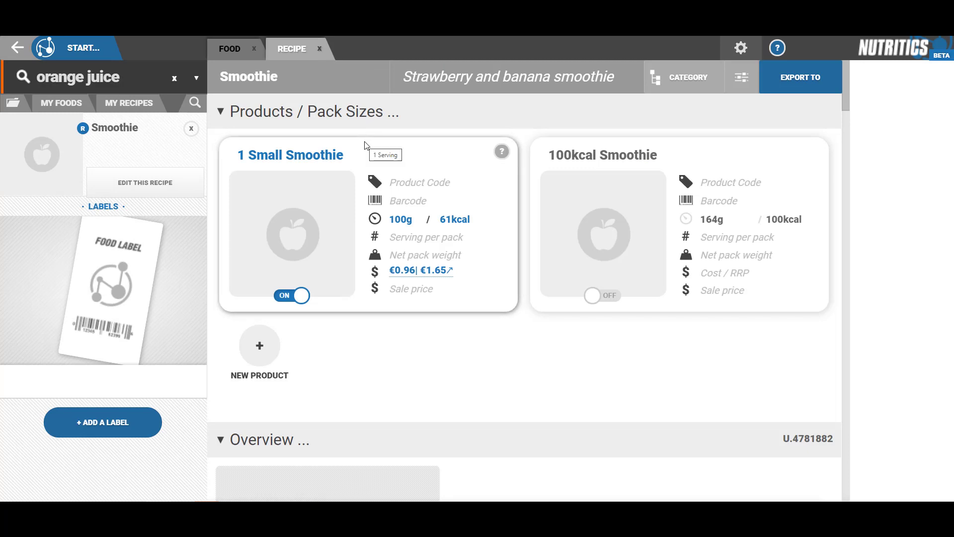